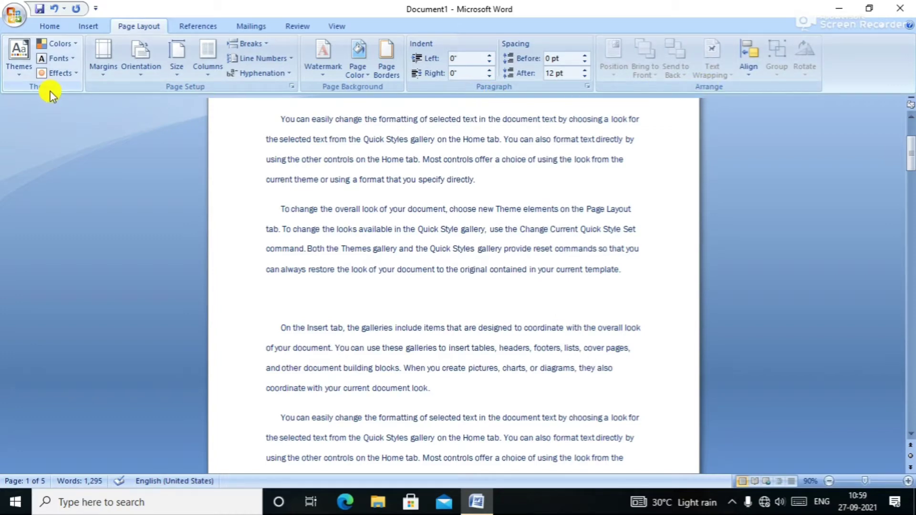
Step: Apply the Urban theme to the document and pick a built-in theme colour set
{"action": "scroll", "coordinate": [535, 186], "scroll_direction": "up", "scroll_amount": 3}
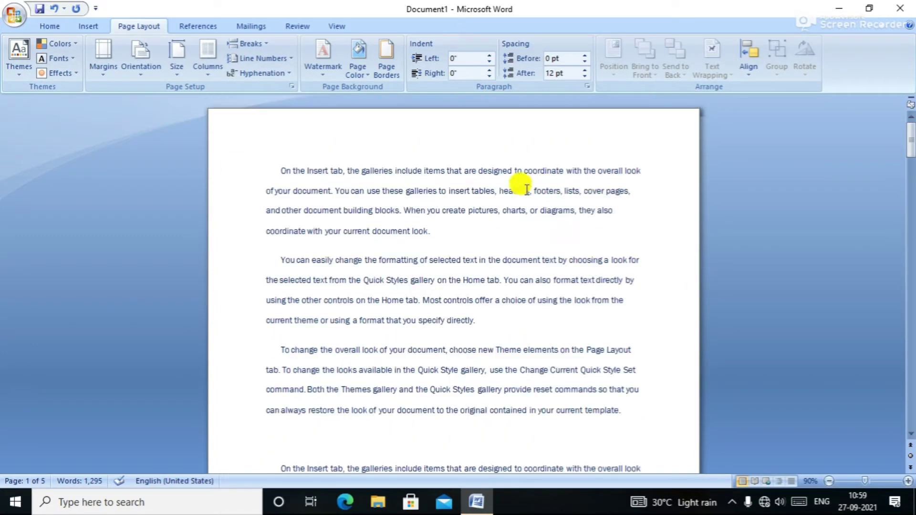
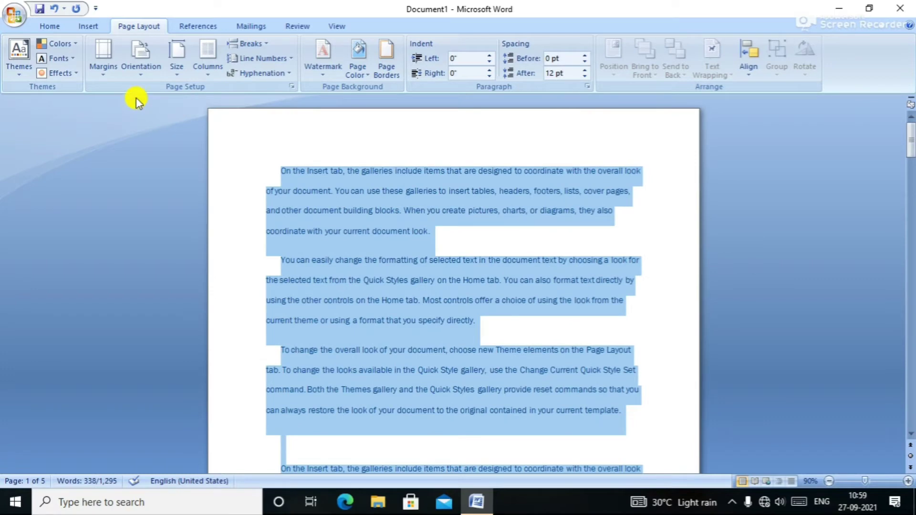
{"action": "left_click", "coordinate": [24, 76]}
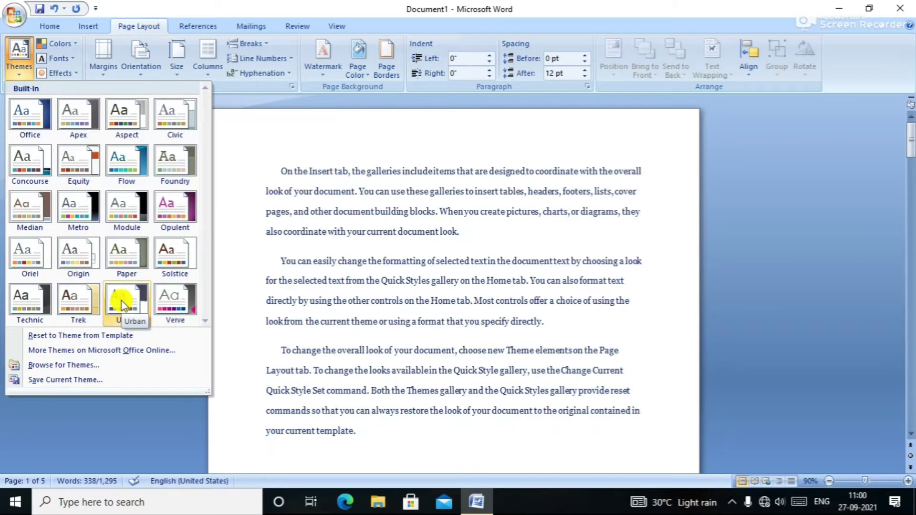
{"action": "left_click", "coordinate": [122, 302]}
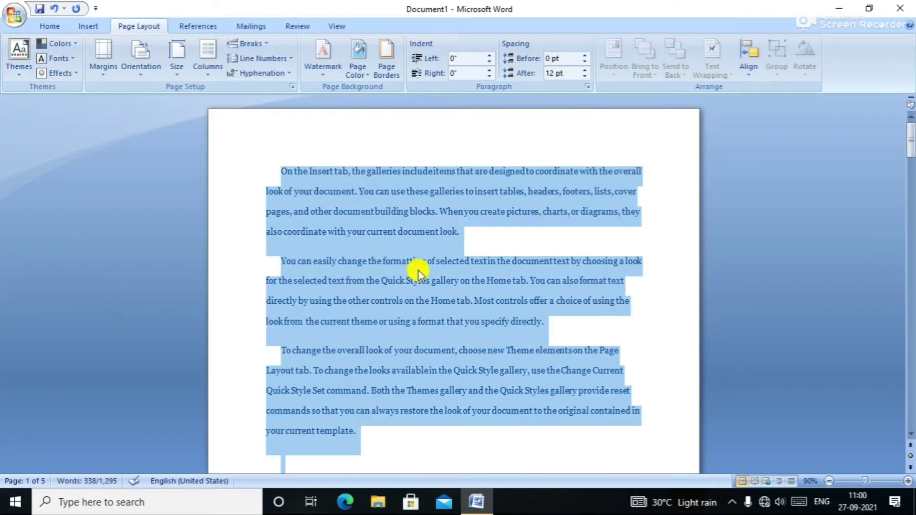
{"action": "left_click", "coordinate": [75, 47]}
{"action": "left_click", "coordinate": [73, 296]}
Step: Set the theme fonts to Apex and the theme effects to Module
{"action": "left_click", "coordinate": [72, 60]}
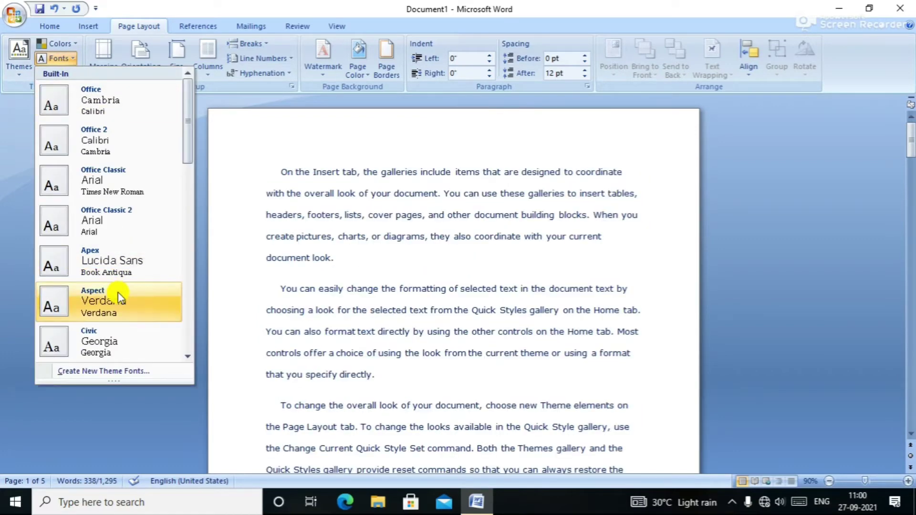
{"action": "left_click", "coordinate": [125, 262]}
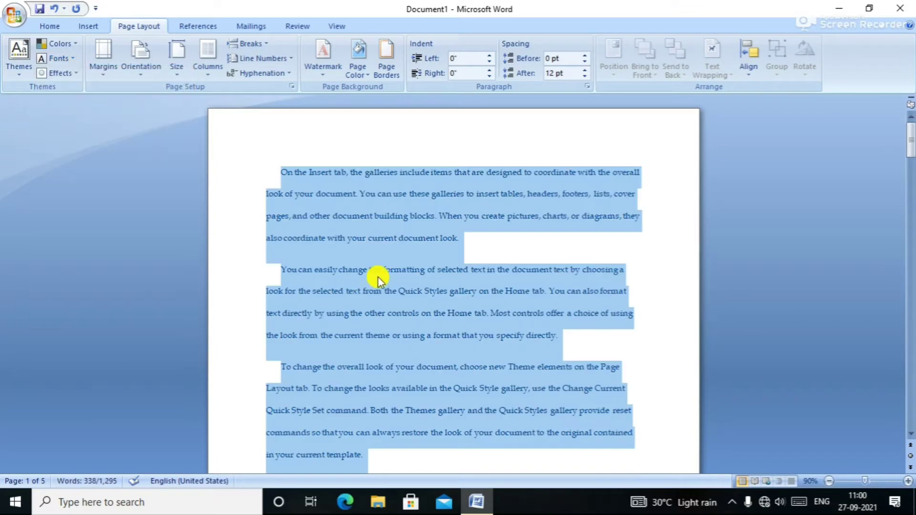
{"action": "left_click", "coordinate": [68, 75]}
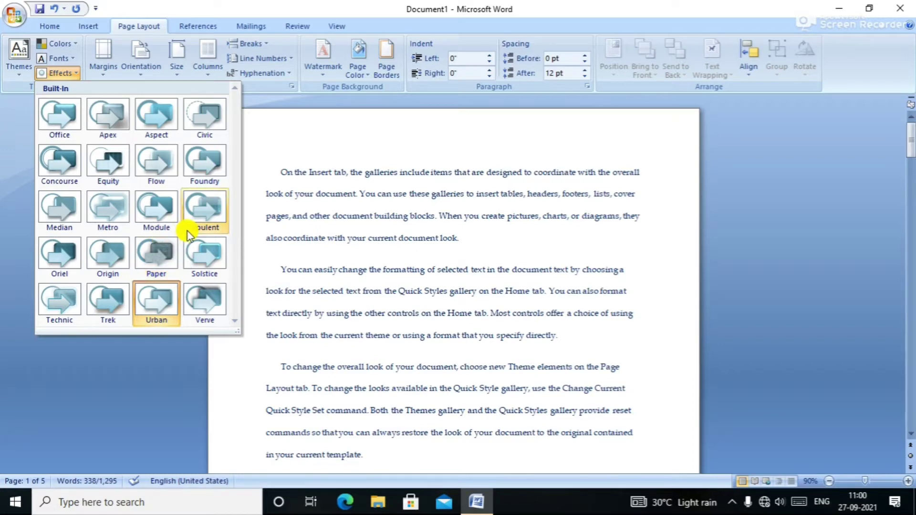
{"action": "left_click", "coordinate": [154, 224]}
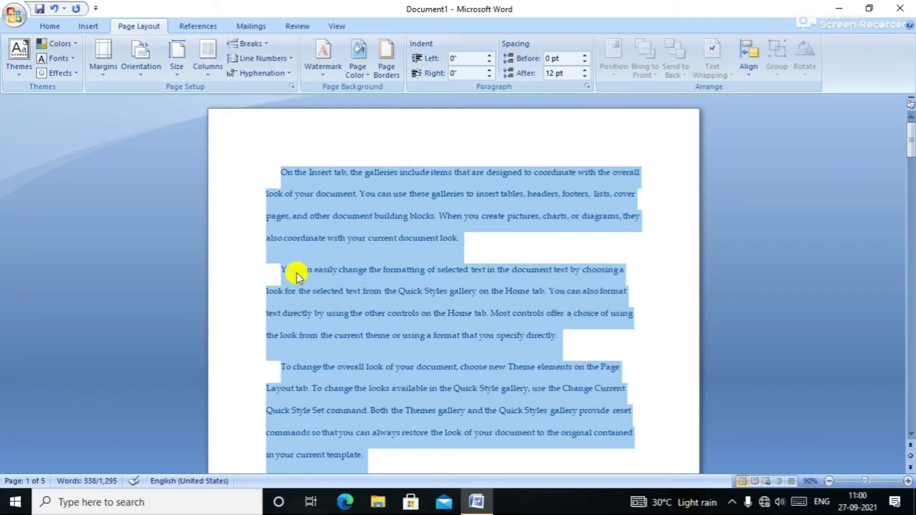
Step: Try the Narrow and Wide page margins on the document, finishing with the Narrow 0.5" margins
{"action": "left_click", "coordinate": [106, 74]}
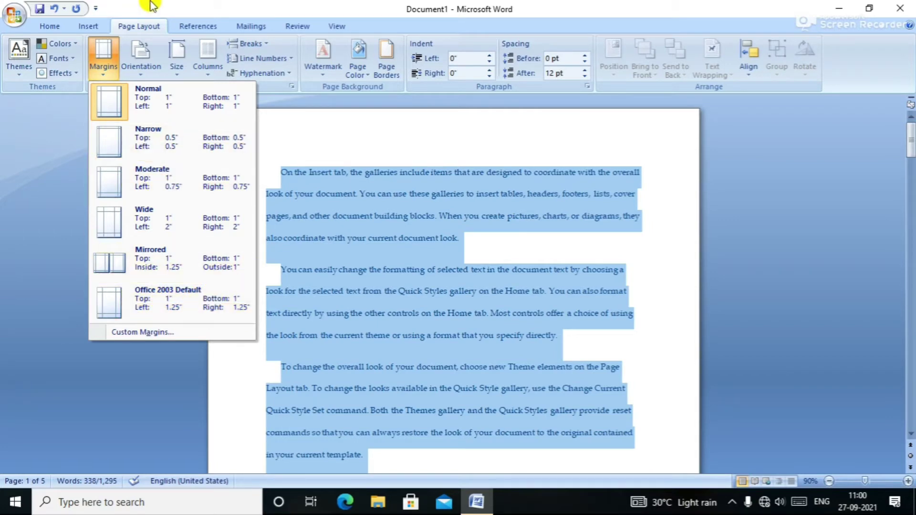
{"action": "left_click", "coordinate": [216, 156]}
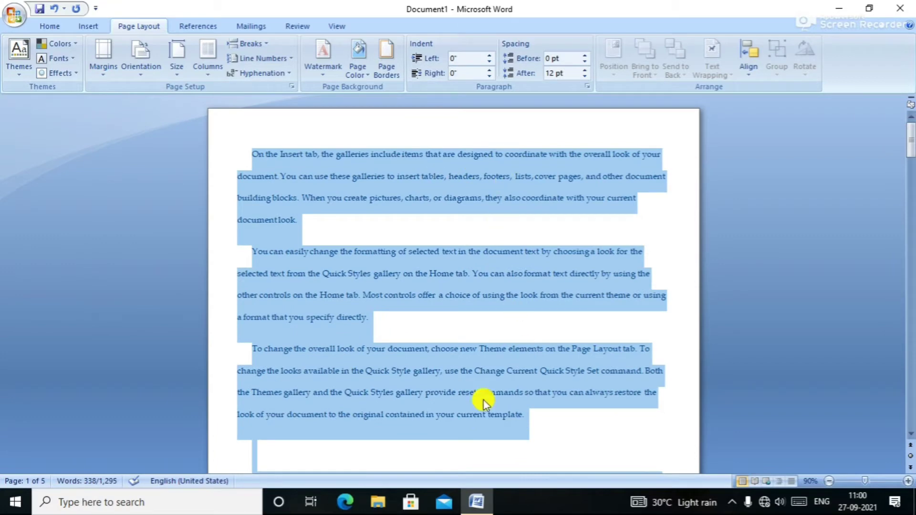
{"action": "left_click", "coordinate": [100, 64]}
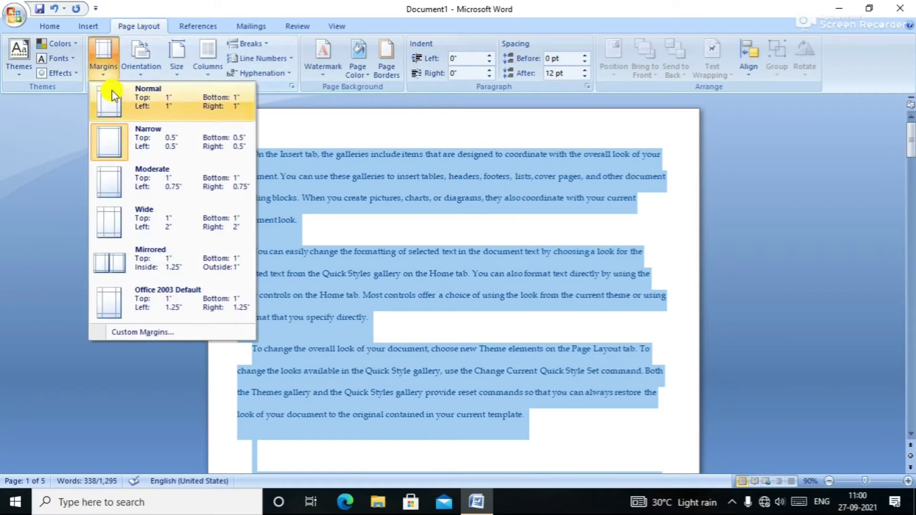
{"action": "left_click", "coordinate": [131, 227]}
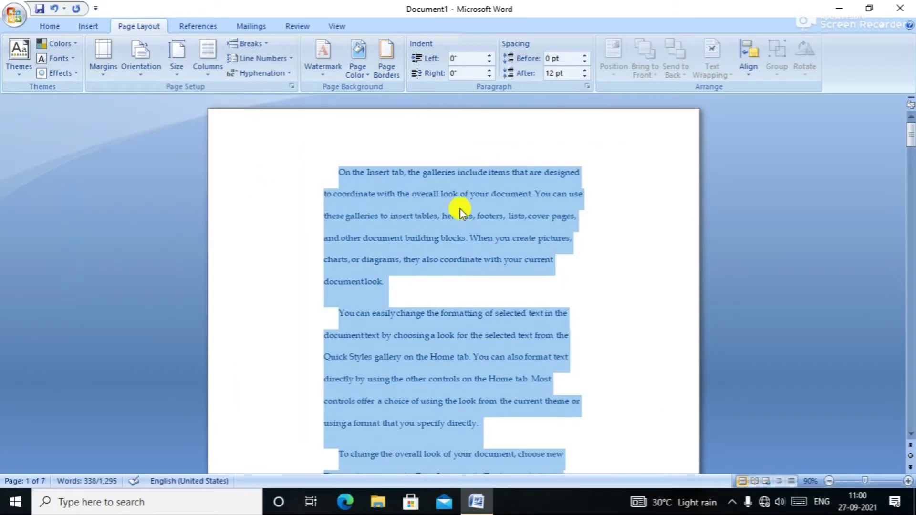
{"action": "left_click", "coordinate": [101, 60]}
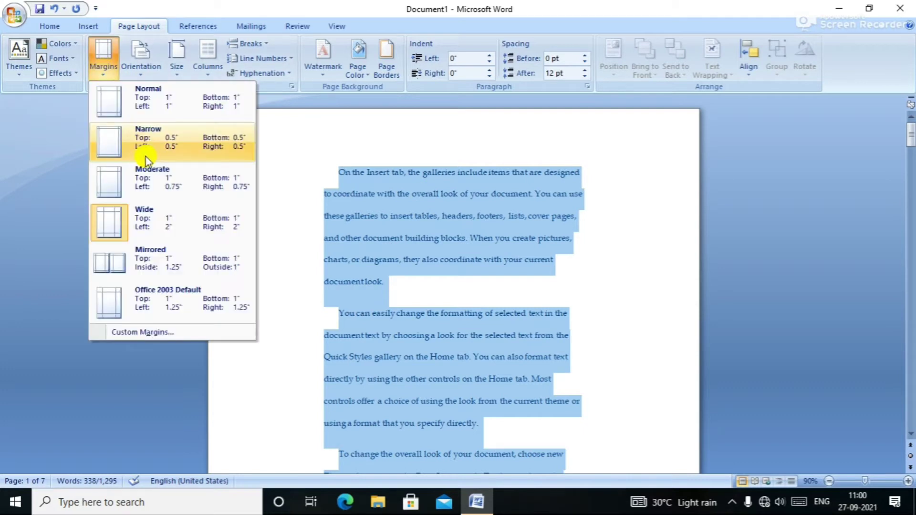
{"action": "left_click", "coordinate": [146, 143]}
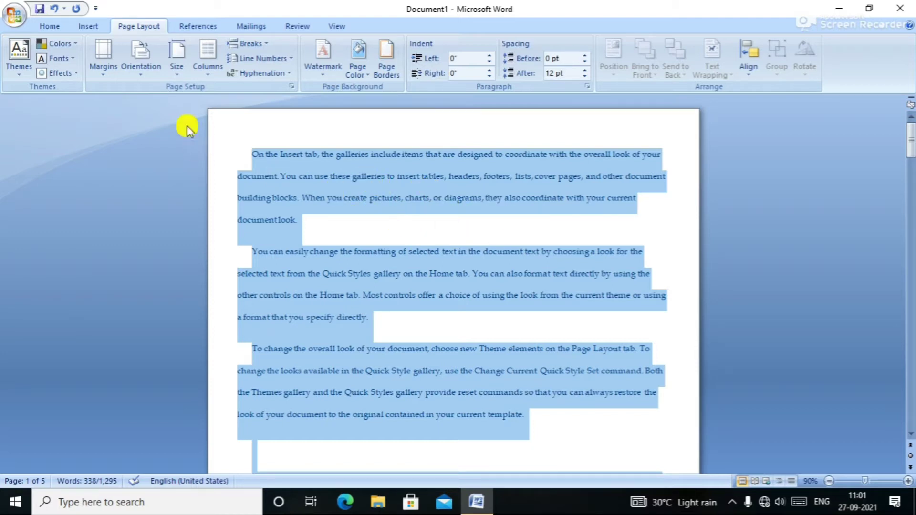
Step: Try the Landscape page orientation and switch the pages back to Portrait
{"action": "left_click", "coordinate": [140, 69]}
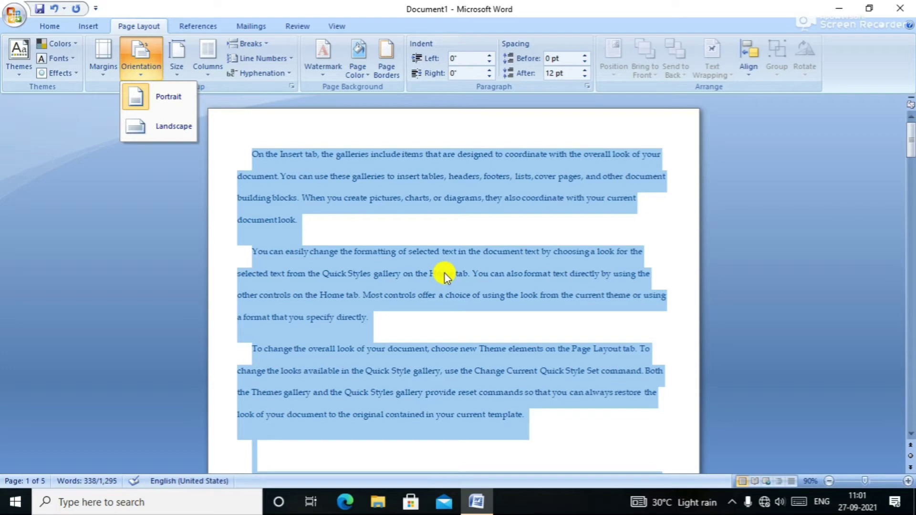
{"action": "left_click", "coordinate": [174, 128]}
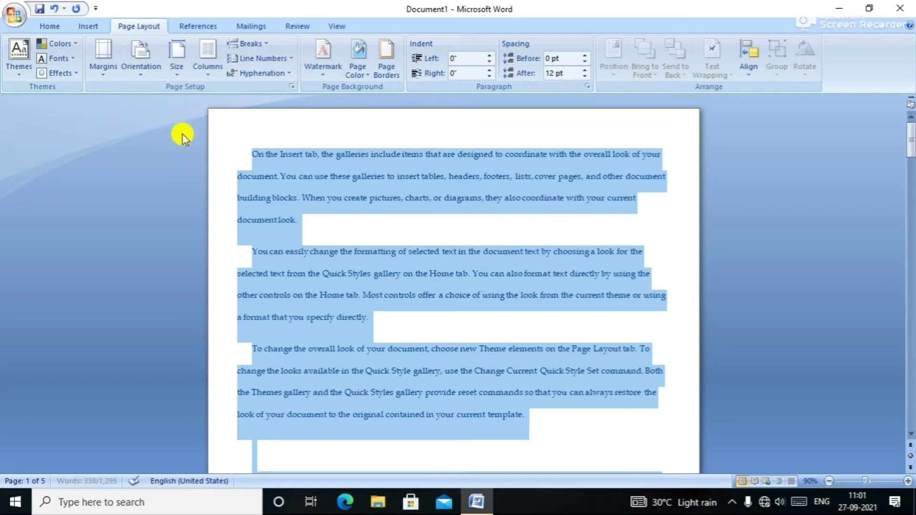
{"action": "scroll", "coordinate": [665, 248], "scroll_direction": "down", "scroll_amount": 4}
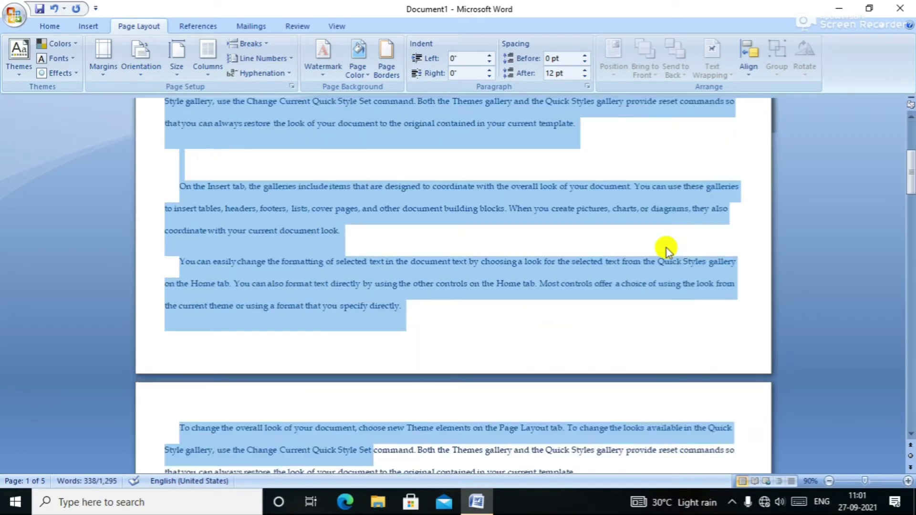
{"action": "scroll", "coordinate": [665, 248], "scroll_direction": "up", "scroll_amount": 4}
{"action": "left_click", "coordinate": [177, 62]}
{"action": "left_click", "coordinate": [151, 72]}
{"action": "left_click", "coordinate": [143, 98]}
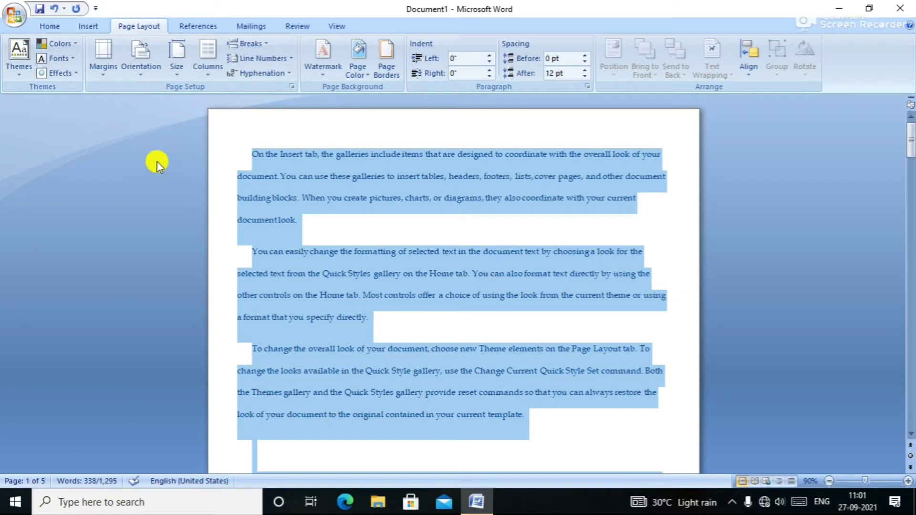
Step: Try the A3 paper size and set the document's paper size to A4
{"action": "left_click", "coordinate": [175, 64]}
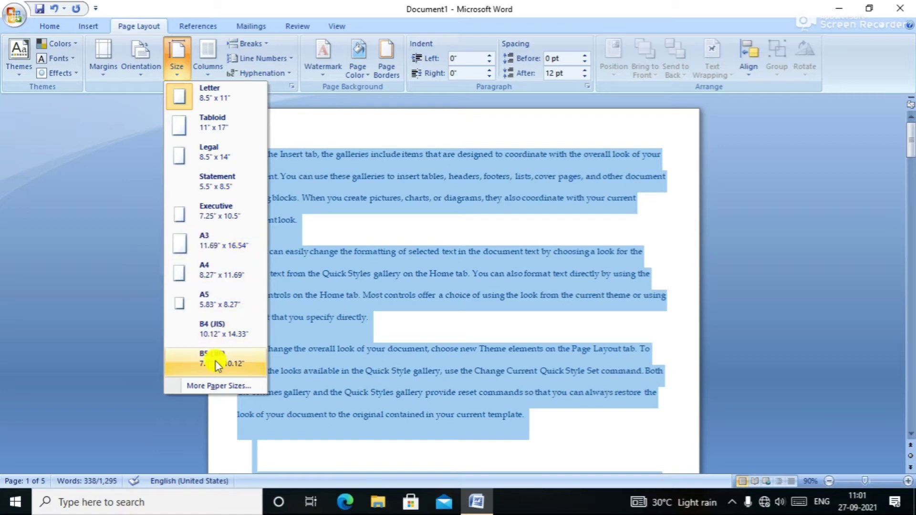
{"action": "left_click", "coordinate": [203, 246]}
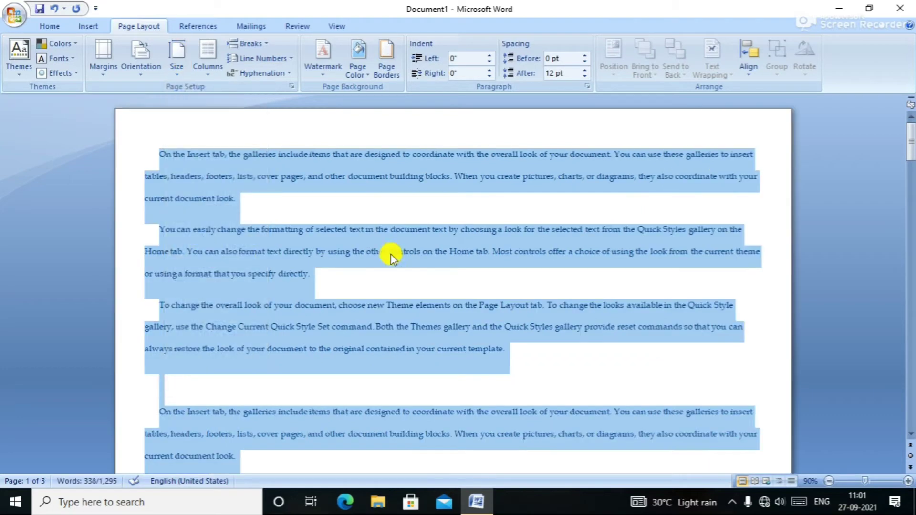
{"action": "scroll", "coordinate": [572, 239], "scroll_direction": "down", "scroll_amount": 1}
{"action": "scroll", "coordinate": [524, 229], "scroll_direction": "up", "scroll_amount": 1}
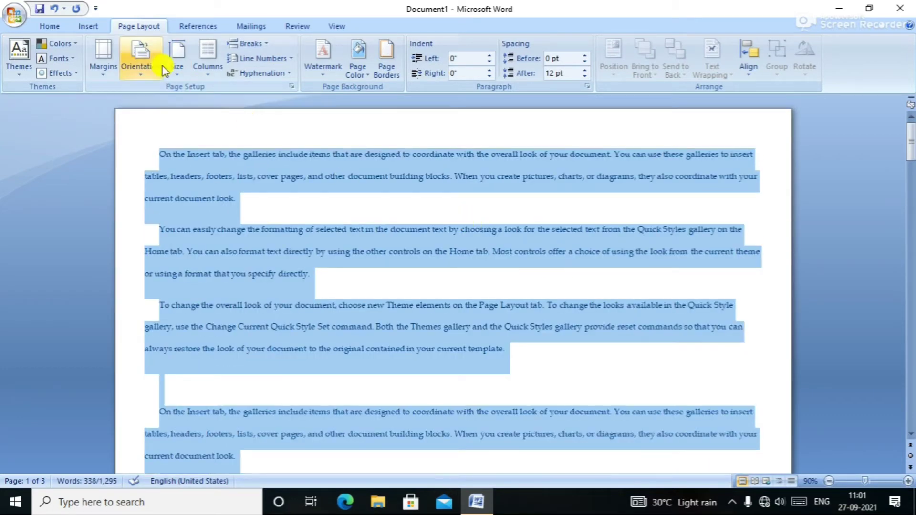
{"action": "left_click", "coordinate": [179, 64]}
{"action": "left_click", "coordinate": [206, 271]}
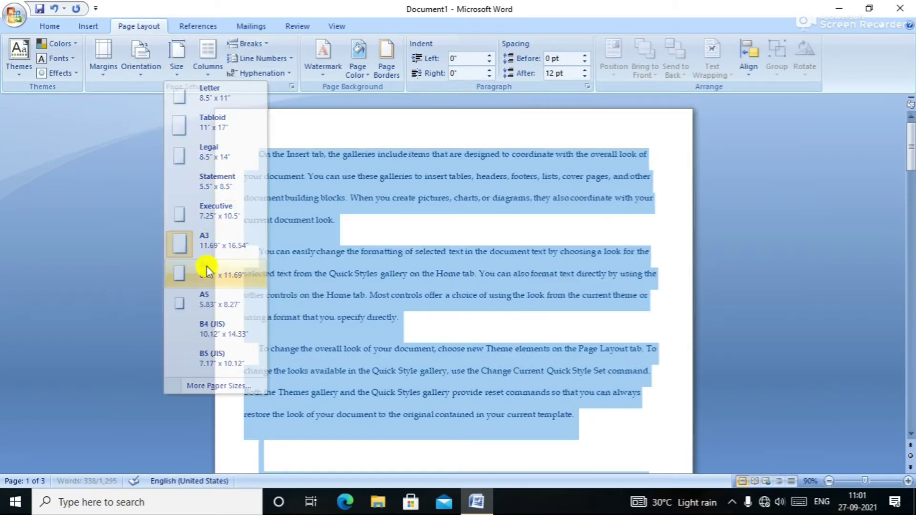
Step: Try the B4 (JIS) paper size and change the pages back to A4
{"action": "left_click", "coordinate": [175, 75]}
{"action": "left_click", "coordinate": [227, 328]}
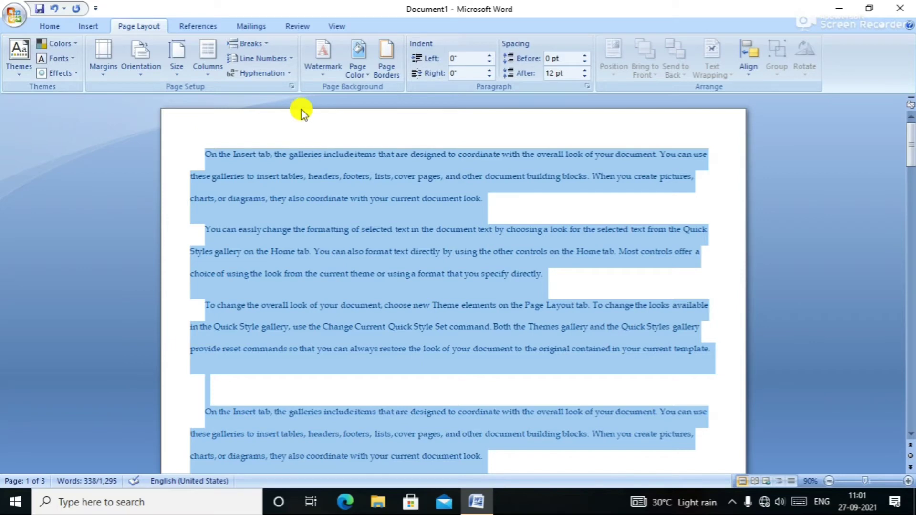
{"action": "left_click", "coordinate": [177, 60]}
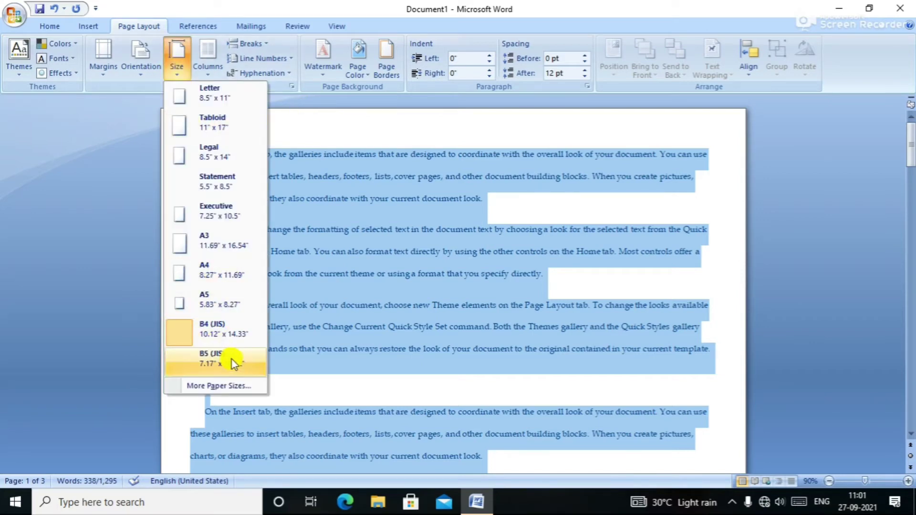
{"action": "left_click", "coordinate": [239, 276]}
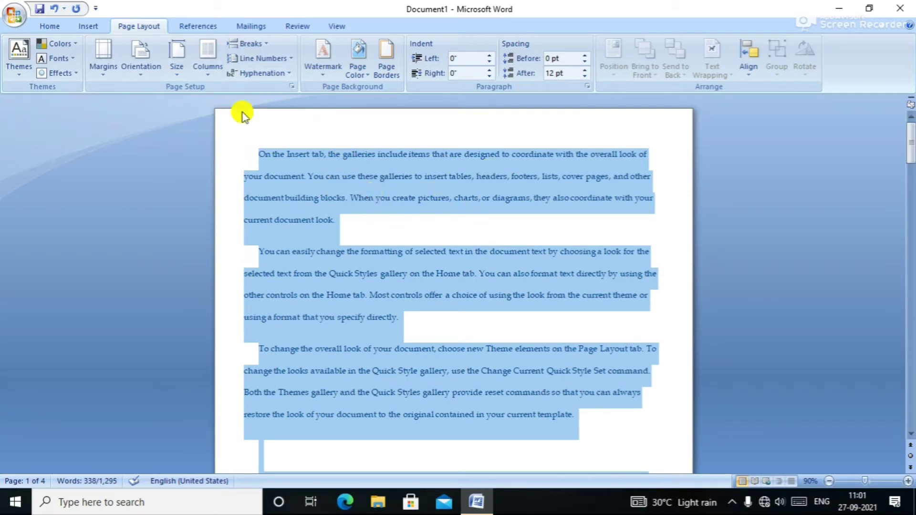
Step: Lay out the selected text in two columns
{"action": "left_click", "coordinate": [210, 71]}
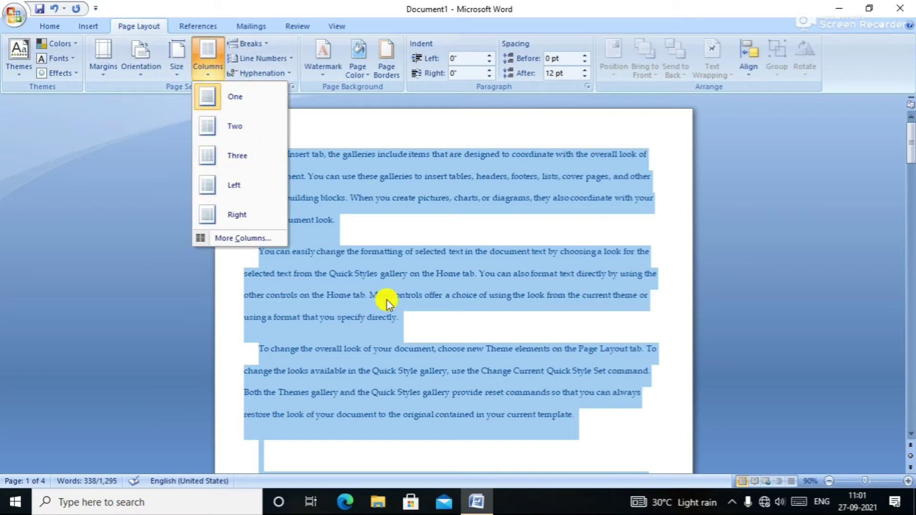
{"action": "left_click", "coordinate": [239, 130]}
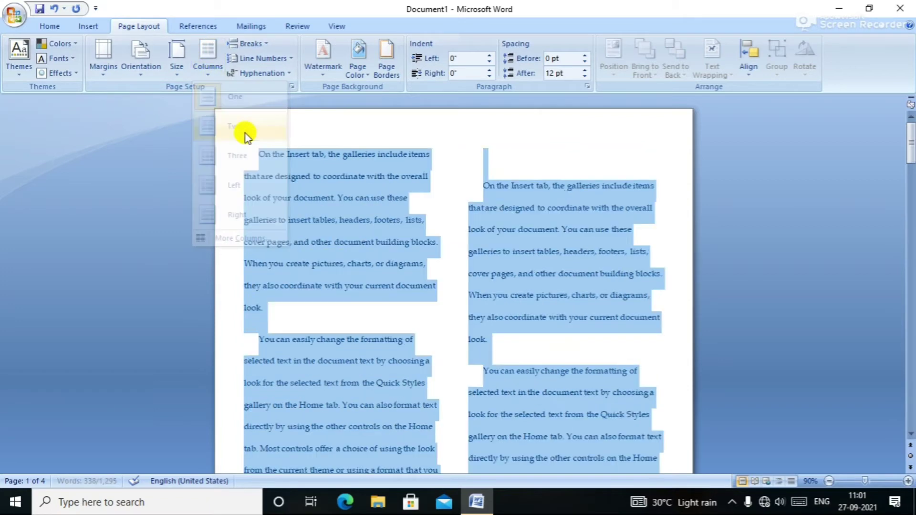
Step: Split the selected text into 10 columns of equal width, and return it to a single column
{"action": "left_click", "coordinate": [210, 67]}
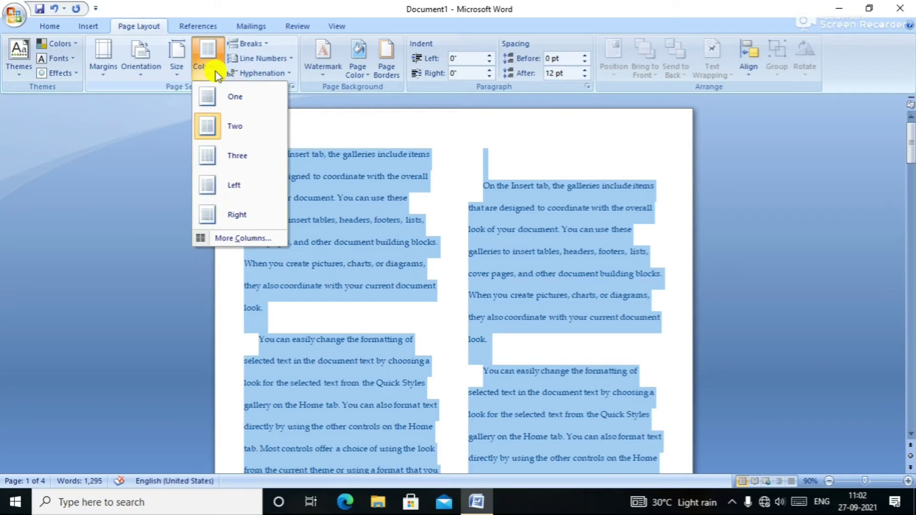
{"action": "left_click", "coordinate": [250, 238]}
{"action": "left_click", "coordinate": [426, 203]}
{"action": "left_click", "coordinate": [426, 203]}
{"action": "left_click", "coordinate": [426, 203]}
{"action": "left_click", "coordinate": [426, 203]}
{"action": "left_click", "coordinate": [426, 203]}
{"action": "left_click", "coordinate": [425, 202]}
{"action": "left_click", "coordinate": [426, 203]}
{"action": "left_click", "coordinate": [426, 203]}
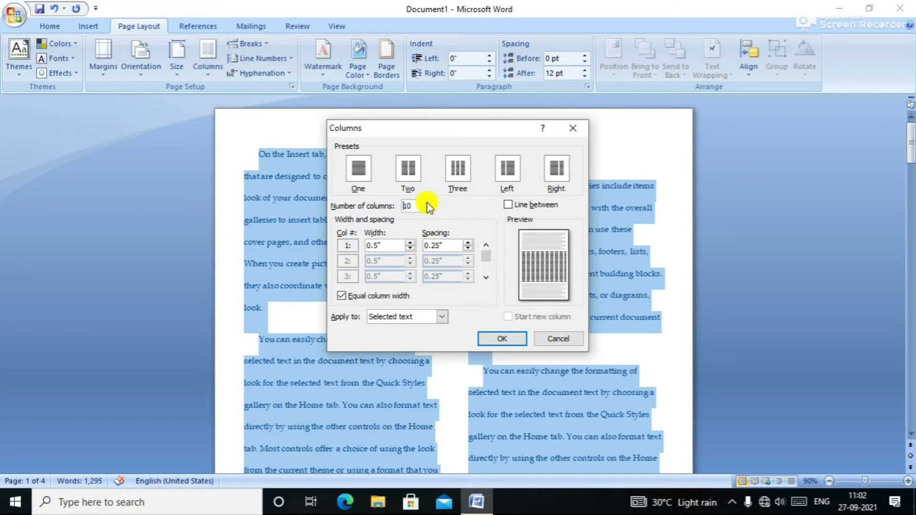
{"action": "left_click", "coordinate": [508, 339]}
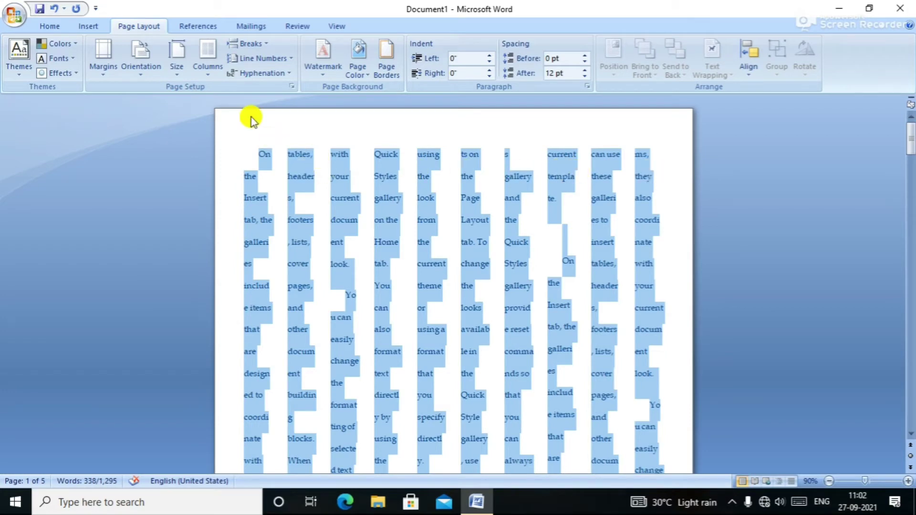
{"action": "left_click", "coordinate": [207, 62]}
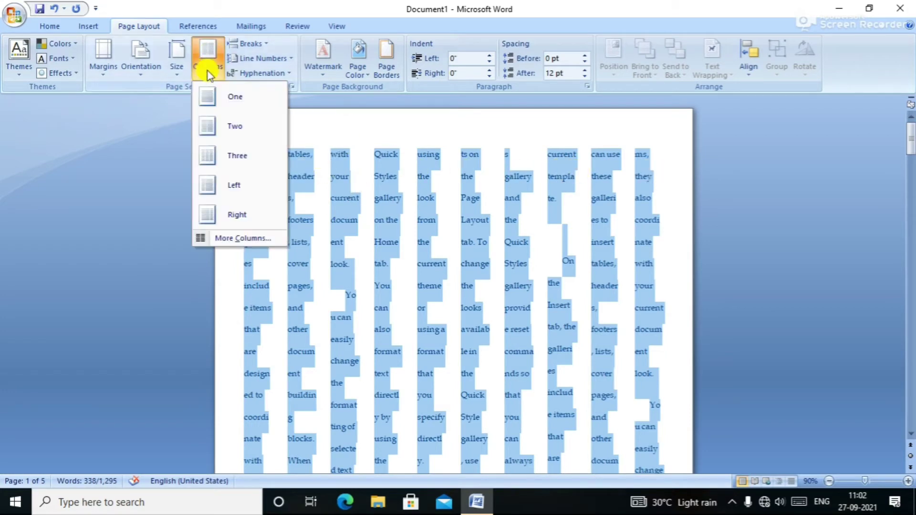
{"action": "left_click", "coordinate": [231, 102]}
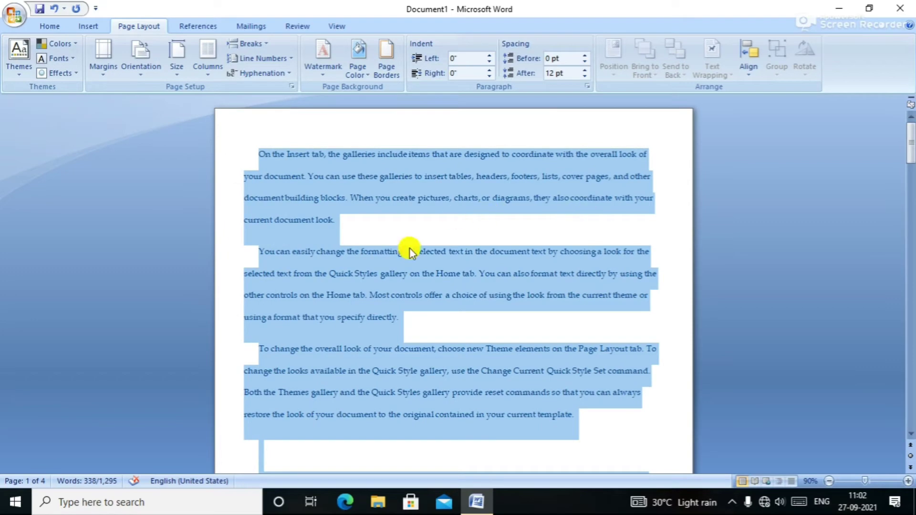
Step: Insert a break in place of the selected text and undo the insertion
{"action": "left_click", "coordinate": [270, 47]}
{"action": "left_click", "coordinate": [262, 76]}
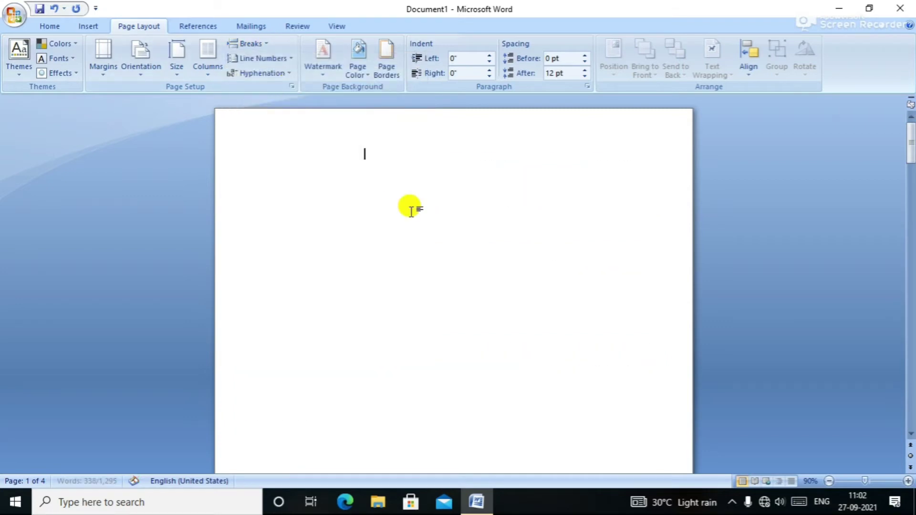
{"action": "left_click", "coordinate": [55, 9]}
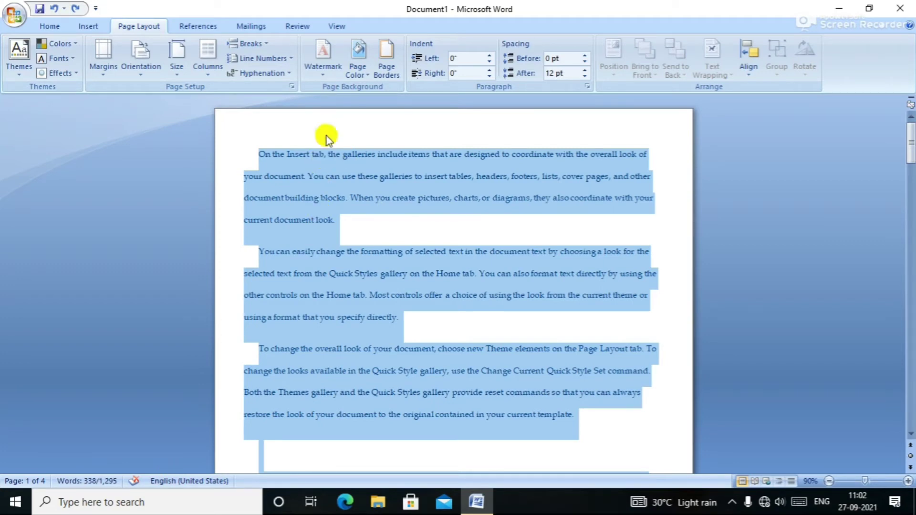
Step: Try continuous line numbering on the document text, and set line numbers back to none
{"action": "left_click", "coordinate": [289, 63]}
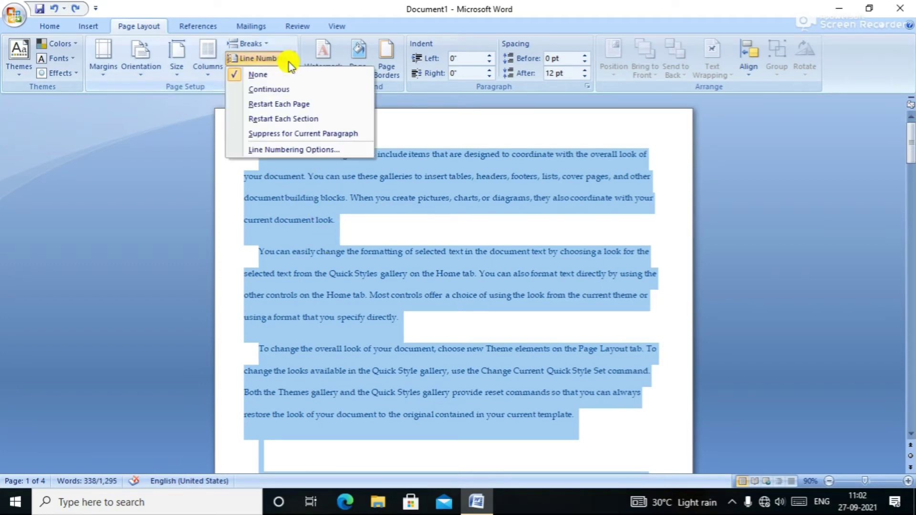
{"action": "left_click", "coordinate": [297, 90]}
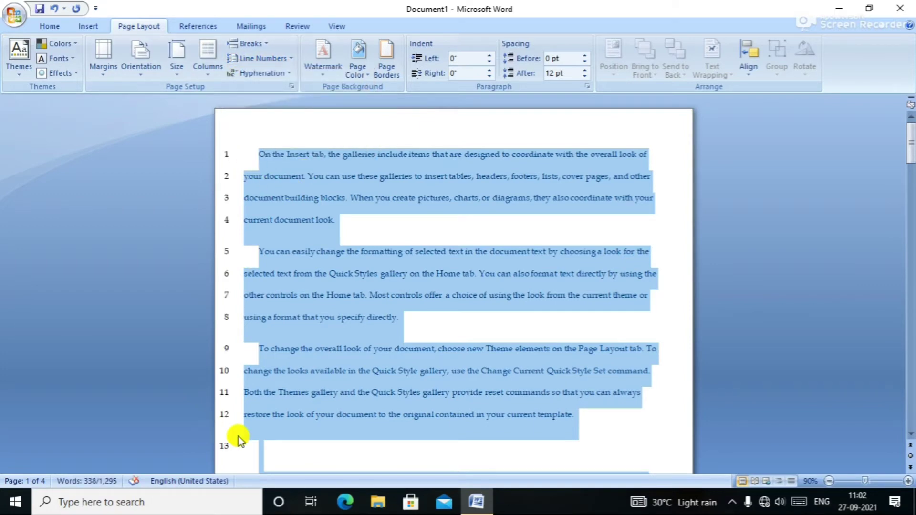
{"action": "scroll", "coordinate": [238, 438], "scroll_direction": "down", "scroll_amount": 5}
{"action": "scroll", "coordinate": [207, 391], "scroll_direction": "up", "scroll_amount": 4}
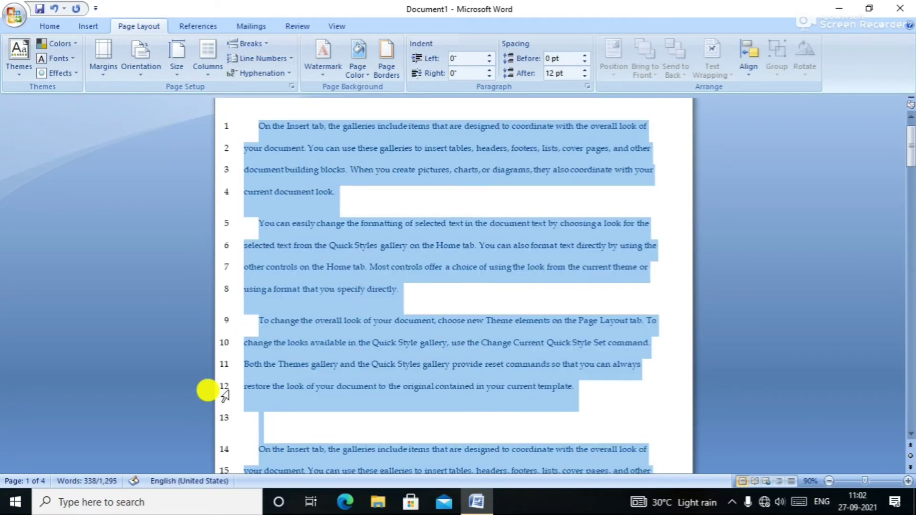
{"action": "left_click", "coordinate": [272, 61]}
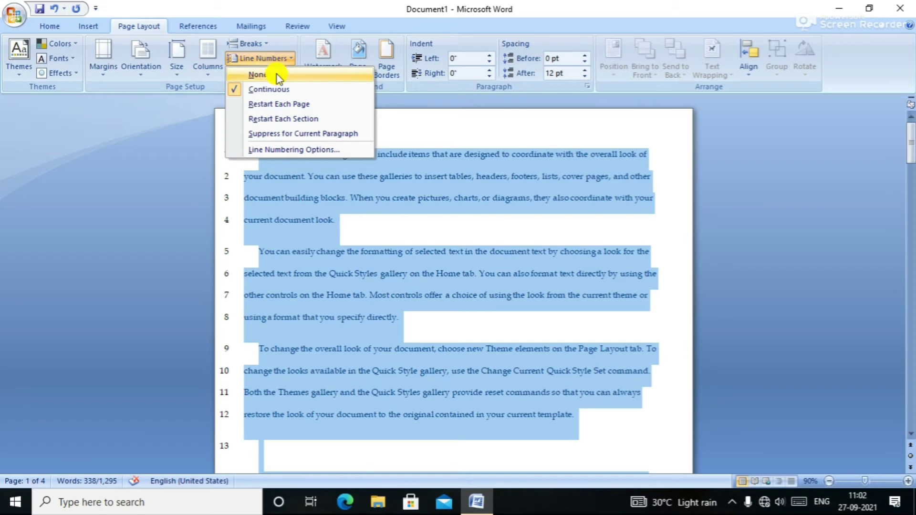
{"action": "left_click", "coordinate": [264, 75]}
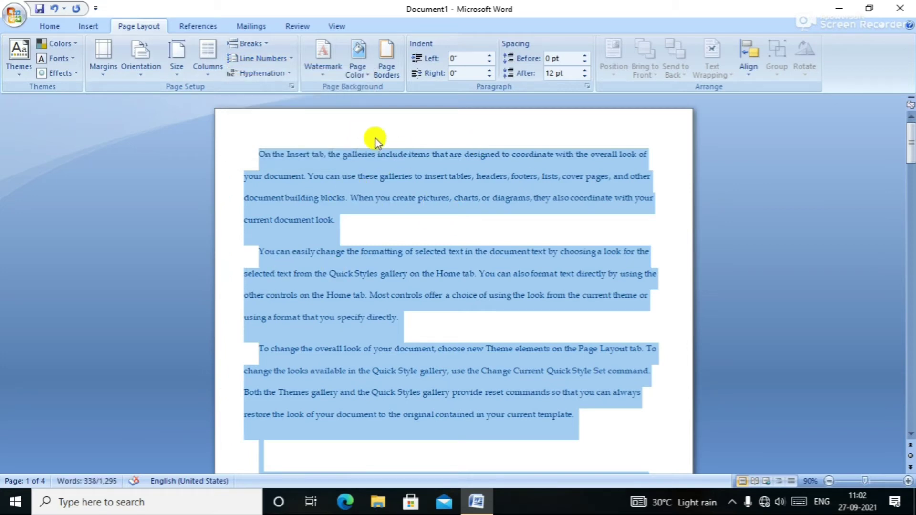
Step: Turn on automatic hyphenation for the document
{"action": "left_click", "coordinate": [275, 75]}
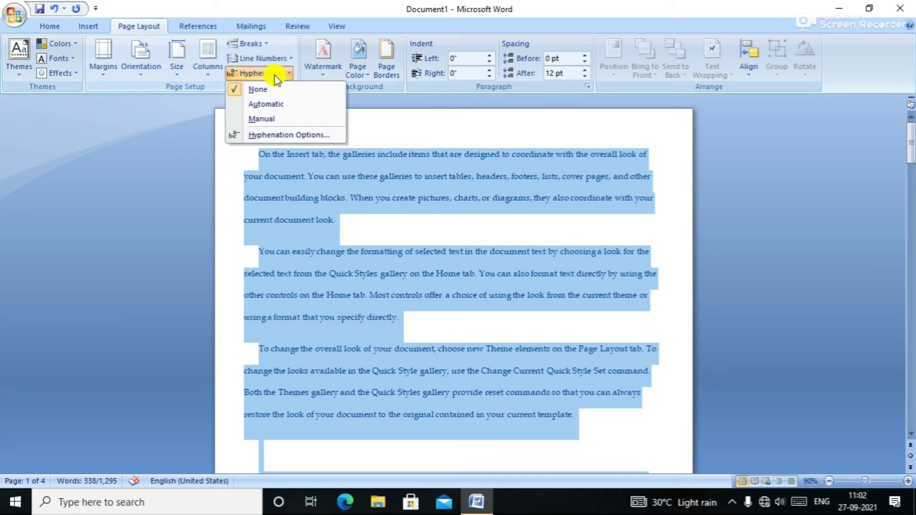
{"action": "left_click", "coordinate": [274, 104]}
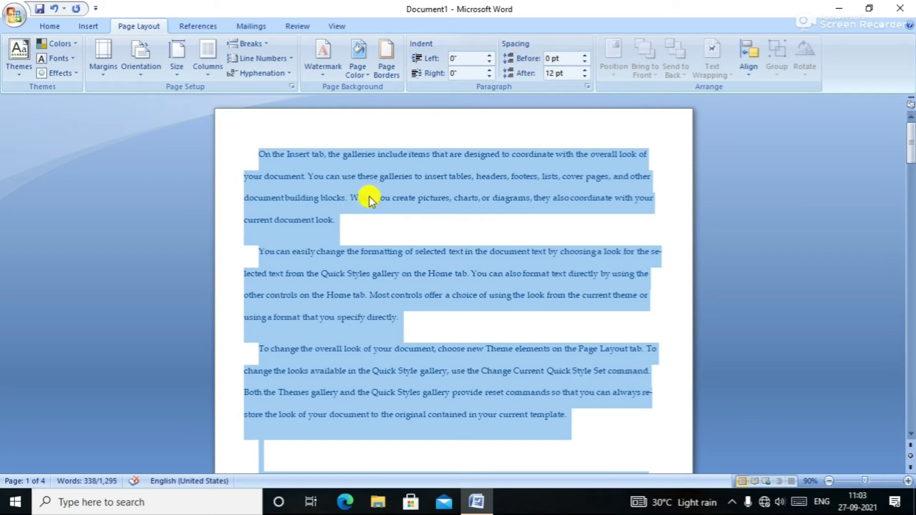
Step: Set up a custom picture watermark using the image 5FEF34K8 from the Pictures folder
{"action": "left_click", "coordinate": [320, 76]}
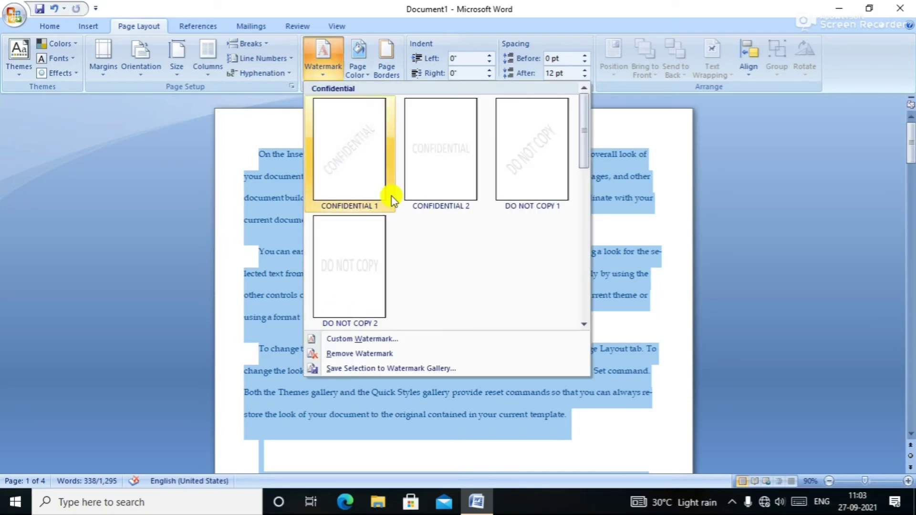
{"action": "left_click", "coordinate": [382, 339]}
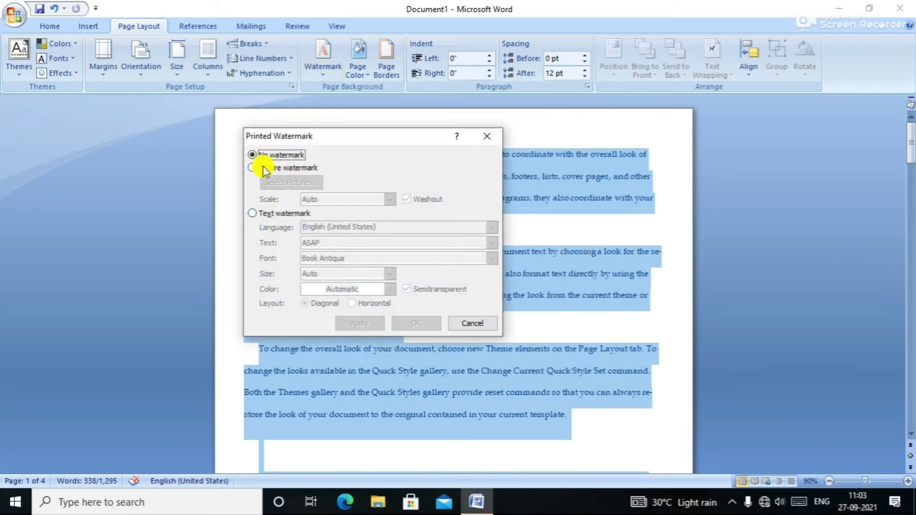
{"action": "left_click", "coordinate": [259, 168]}
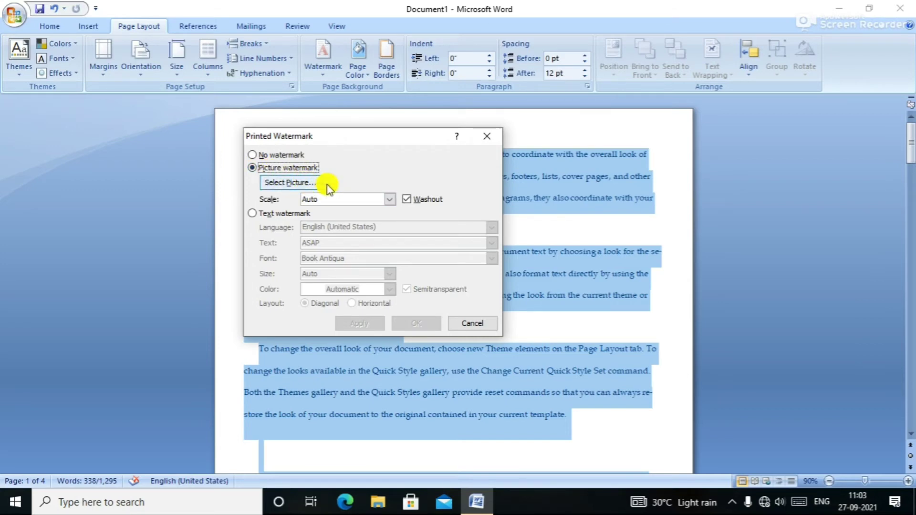
{"action": "left_click", "coordinate": [302, 185]}
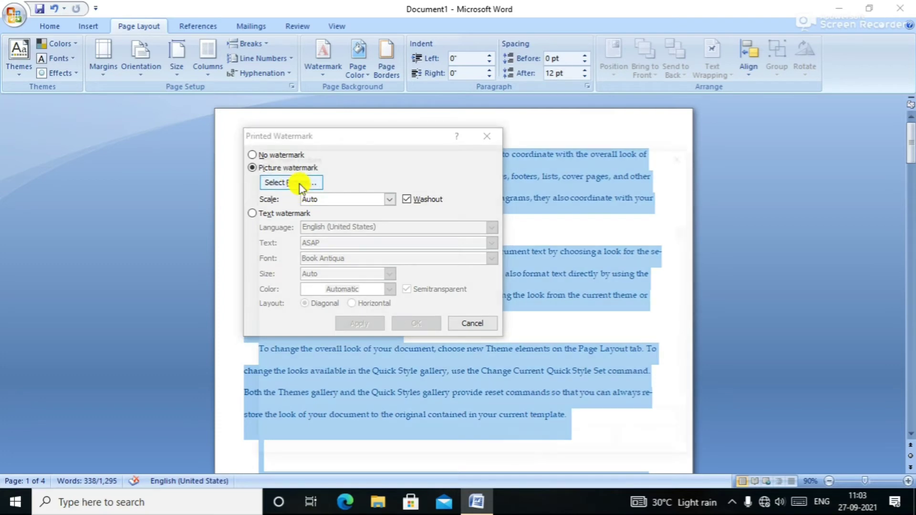
{"action": "scroll", "coordinate": [579, 321], "scroll_direction": "down", "scroll_amount": 5}
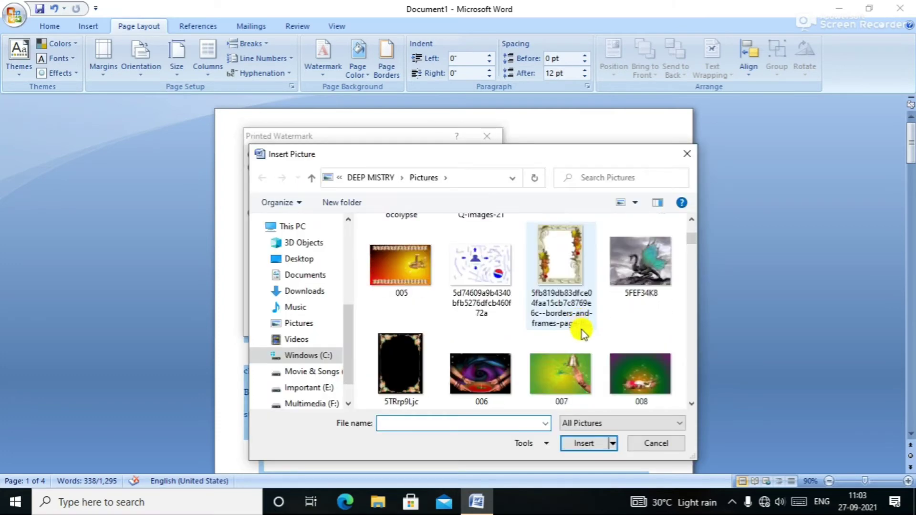
{"action": "left_click", "coordinate": [655, 277]}
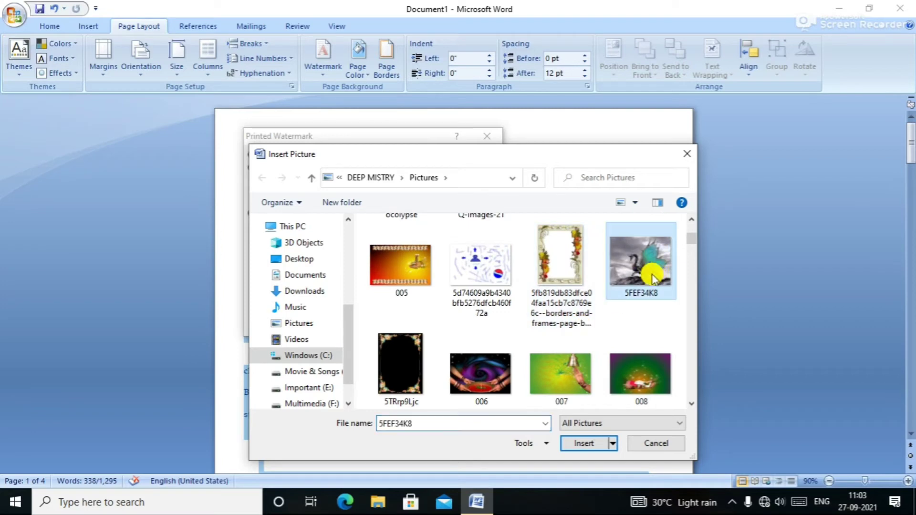
{"action": "left_click", "coordinate": [600, 446]}
Step: Apply the picture watermark with automatic scale and washout, and check it behind the first page's text
{"action": "left_click", "coordinate": [362, 324]}
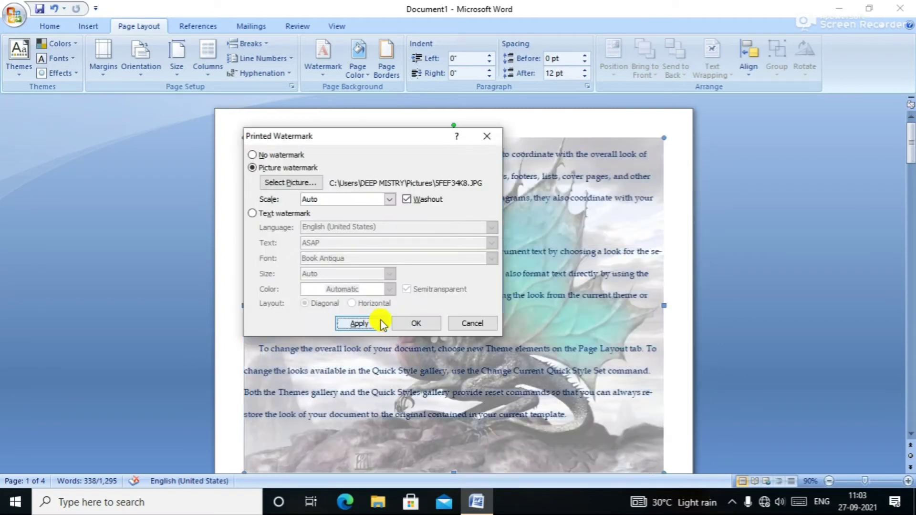
{"action": "left_click", "coordinate": [465, 323]}
{"action": "left_click", "coordinate": [663, 334]}
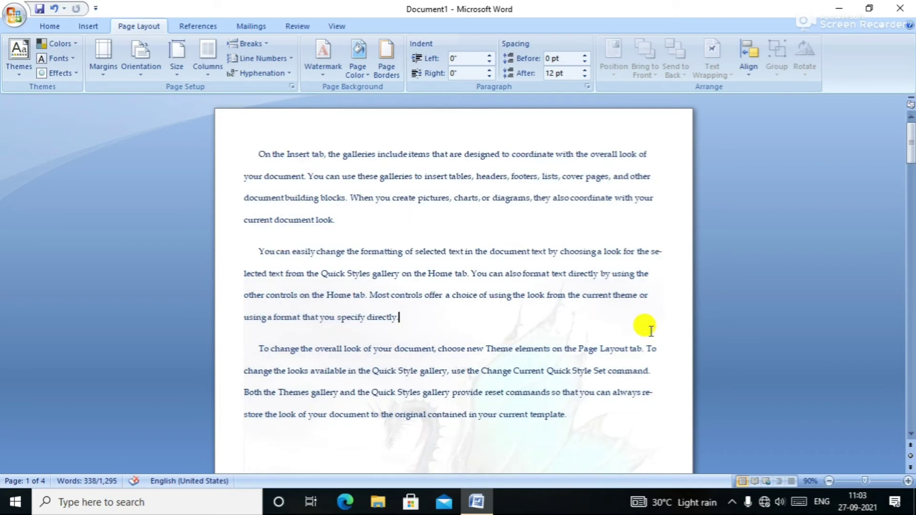
{"action": "scroll", "coordinate": [596, 358], "scroll_direction": "down", "scroll_amount": 3}
{"action": "scroll", "coordinate": [525, 321], "scroll_direction": "down", "scroll_amount": 2}
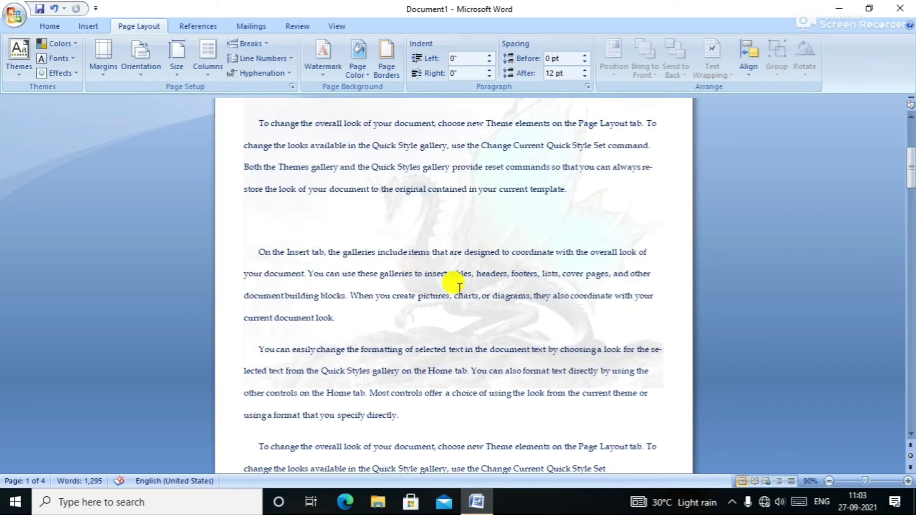
{"action": "scroll", "coordinate": [485, 253], "scroll_direction": "up", "scroll_amount": 4}
{"action": "scroll", "coordinate": [485, 253], "scroll_direction": "up", "scroll_amount": 1}
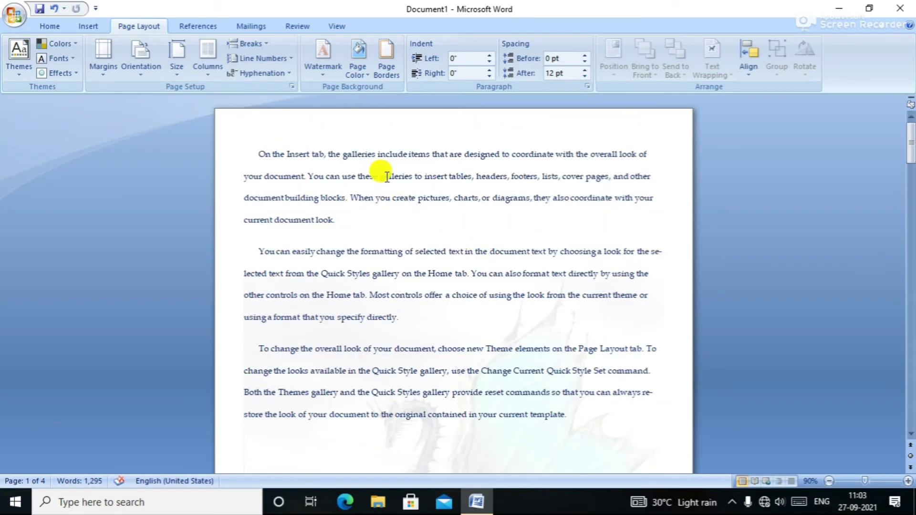
Step: Switch the custom watermark to a text watermark reading "Royal Bengal Tutor"
{"action": "left_click", "coordinate": [322, 61]}
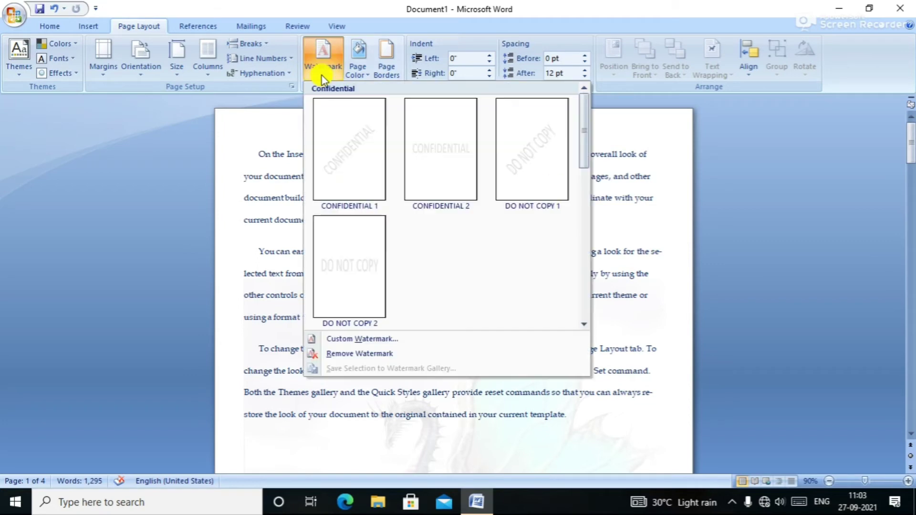
{"action": "left_click", "coordinate": [441, 340]}
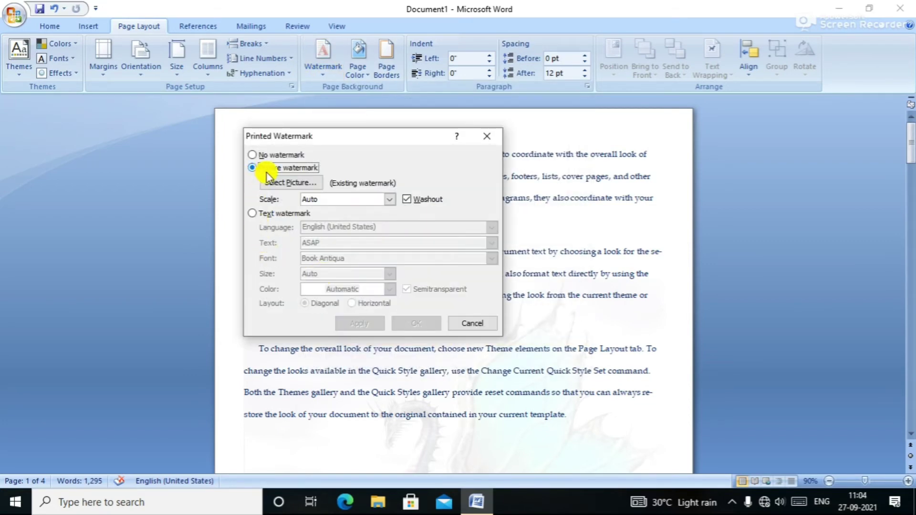
{"action": "left_click", "coordinate": [262, 214]}
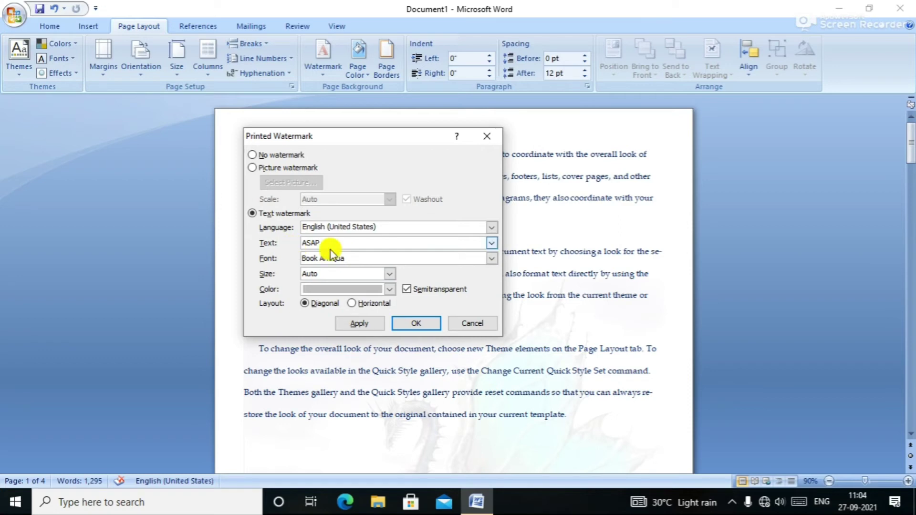
{"action": "key", "text": "BackSpace"}
{"action": "key", "text": "BackSpace"}
{"action": "key", "text": "BackSpace"}
{"action": "key", "text": "BackSpace"}
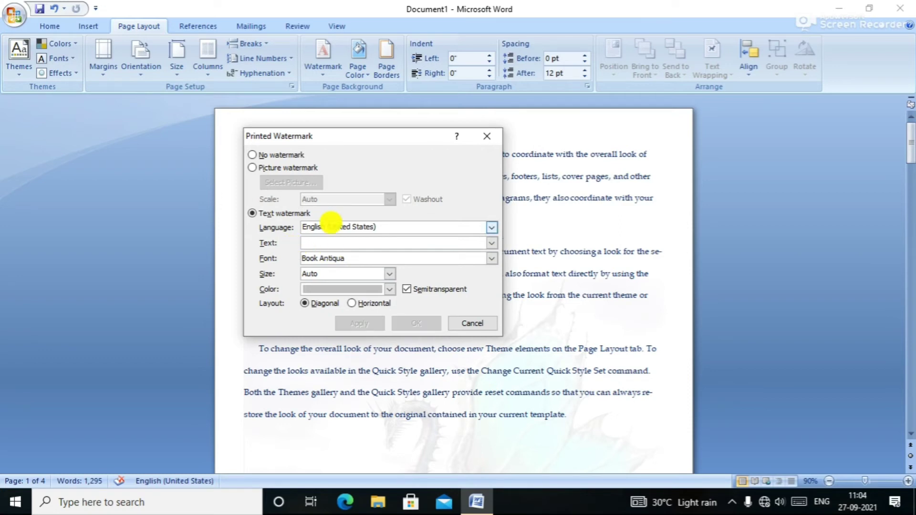
{"action": "type", "text": "Royal Bengal Tutor"}
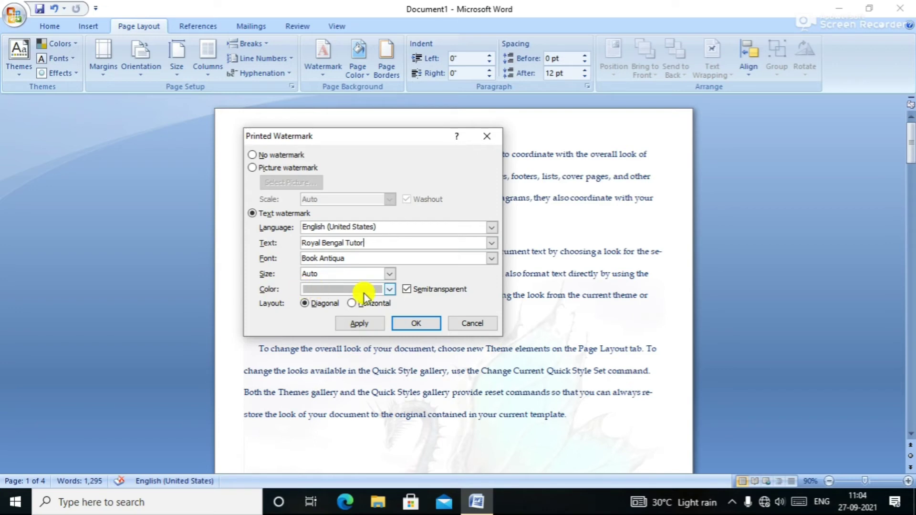
Step: Give the text watermark a dark olive green theme color, keep its size on Auto, and apply it diagonally
{"action": "left_click", "coordinate": [390, 289]}
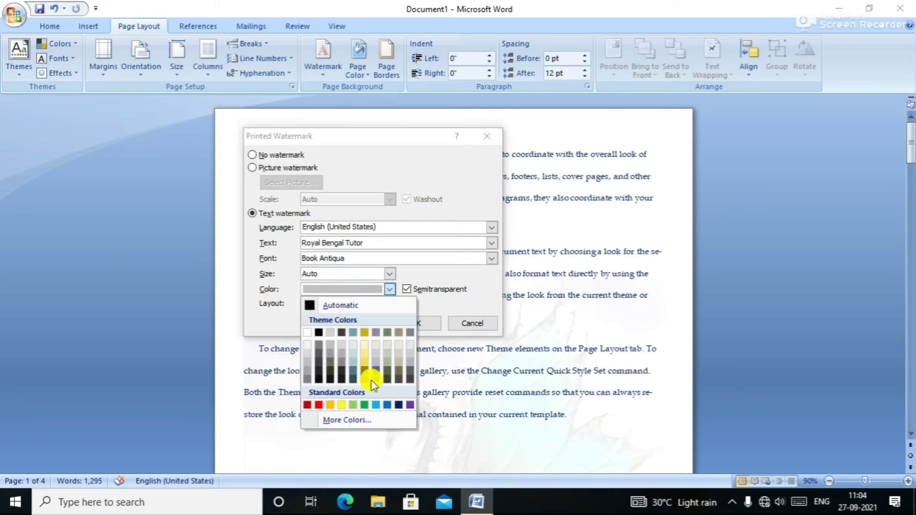
{"action": "left_click", "coordinate": [386, 374]}
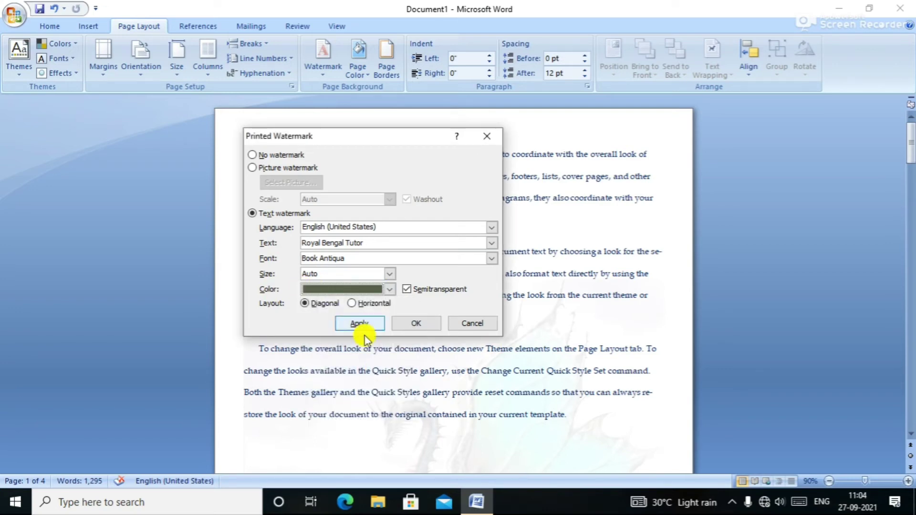
{"action": "left_click", "coordinate": [387, 274]}
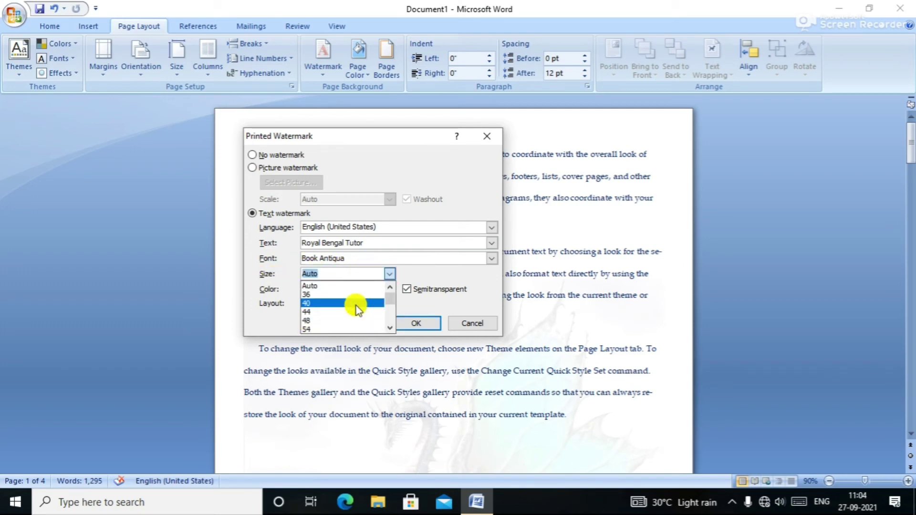
{"action": "scroll", "coordinate": [357, 306], "scroll_direction": "down", "scroll_amount": 3}
{"action": "scroll", "coordinate": [334, 302], "scroll_direction": "up", "scroll_amount": 3}
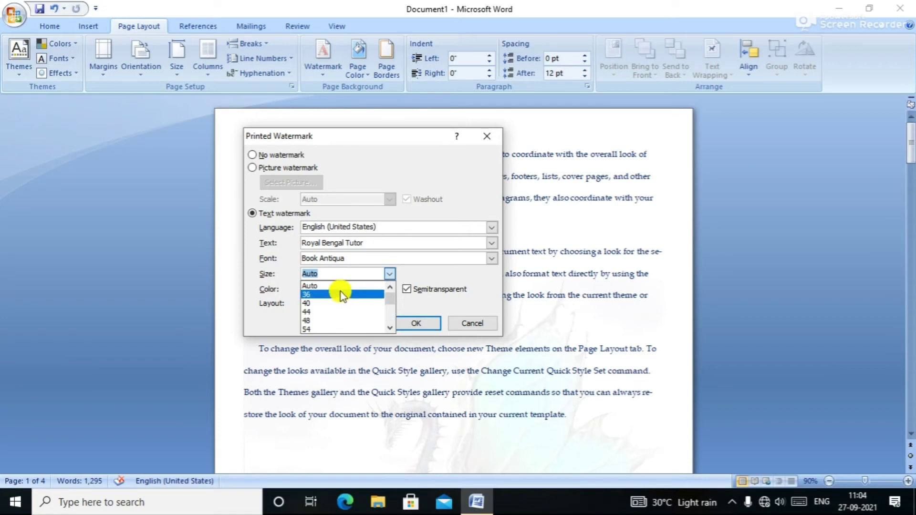
{"action": "left_click", "coordinate": [348, 286]}
{"action": "left_click", "coordinate": [359, 324]}
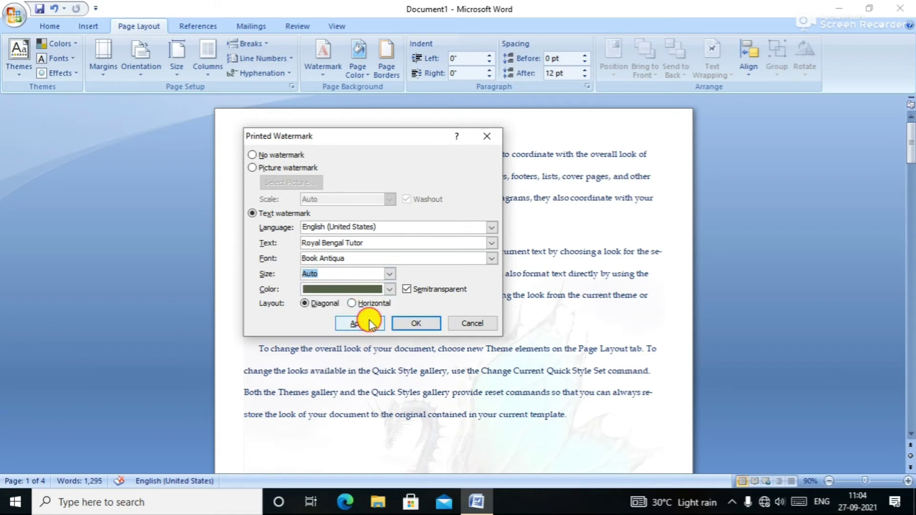
{"action": "left_click", "coordinate": [453, 325]}
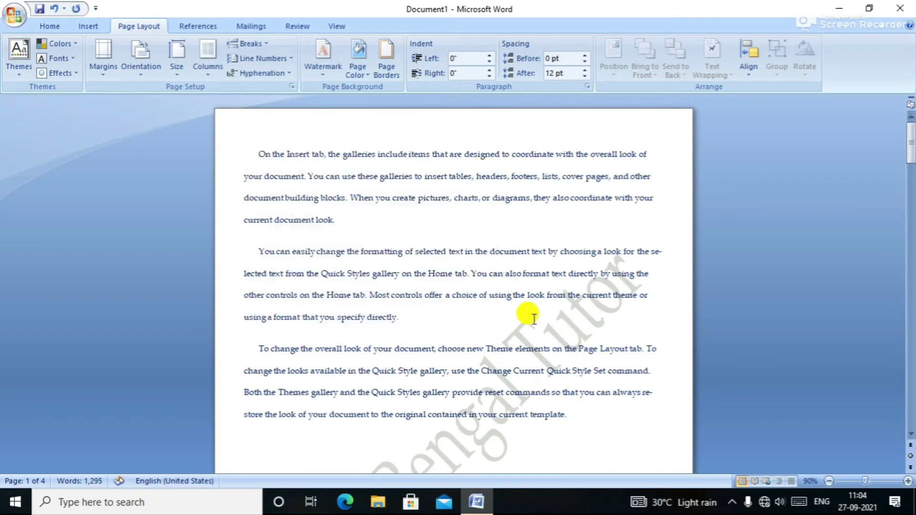
Step: Check the text watermark on the page and remove it from the document
{"action": "scroll", "coordinate": [454, 311], "scroll_direction": "down", "scroll_amount": 5}
{"action": "scroll", "coordinate": [471, 251], "scroll_direction": "up", "scroll_amount": 5}
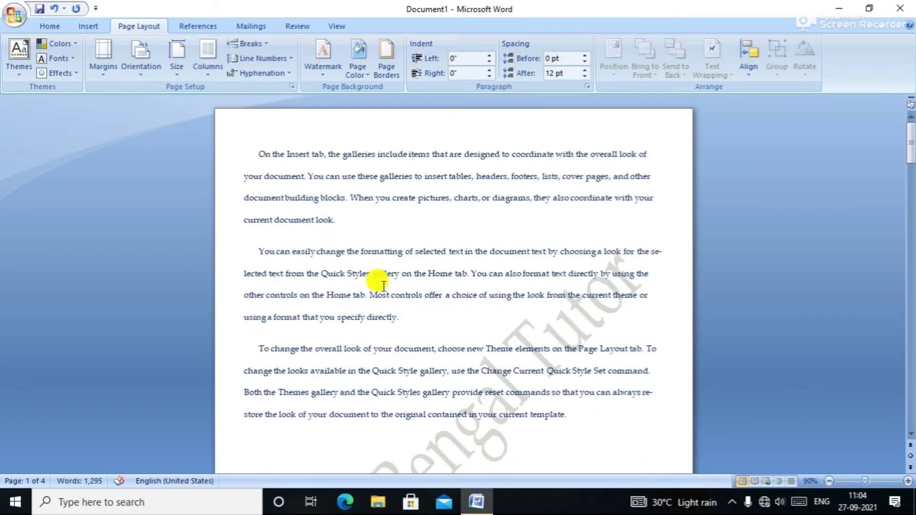
{"action": "left_click", "coordinate": [315, 74]}
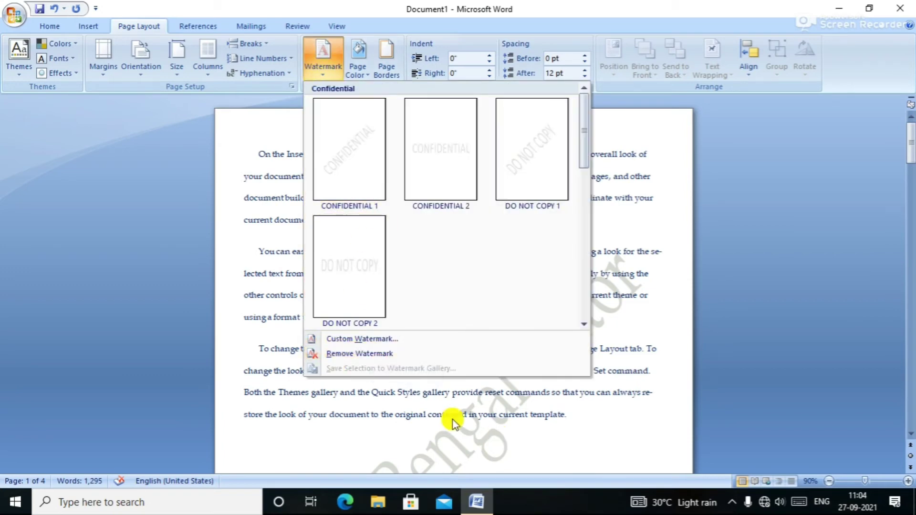
{"action": "left_click", "coordinate": [375, 352]}
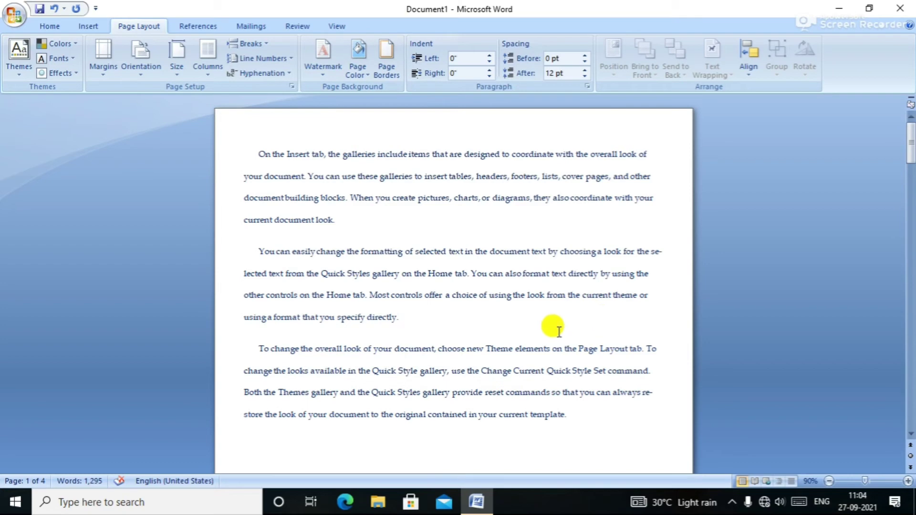
Step: Set the page color to a custom blue with RGB values 49, 68, 207
{"action": "left_click", "coordinate": [364, 73]}
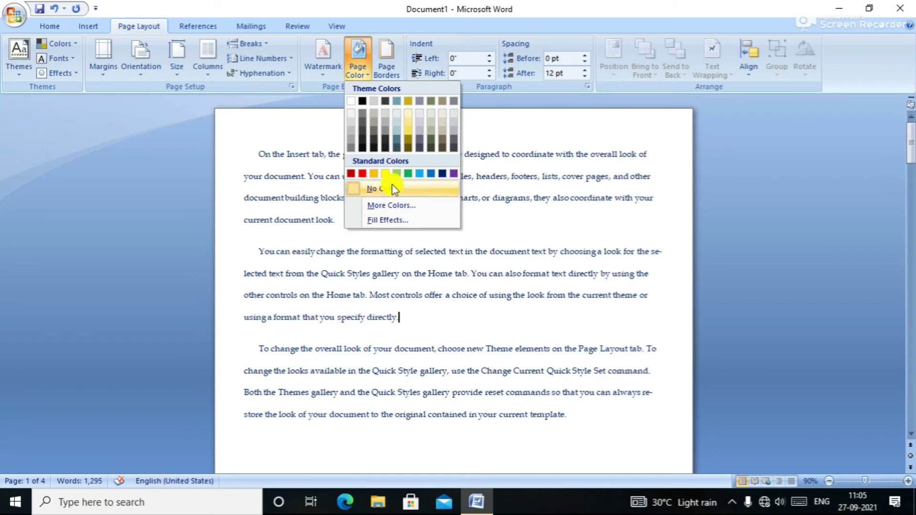
{"action": "left_click", "coordinate": [385, 206]}
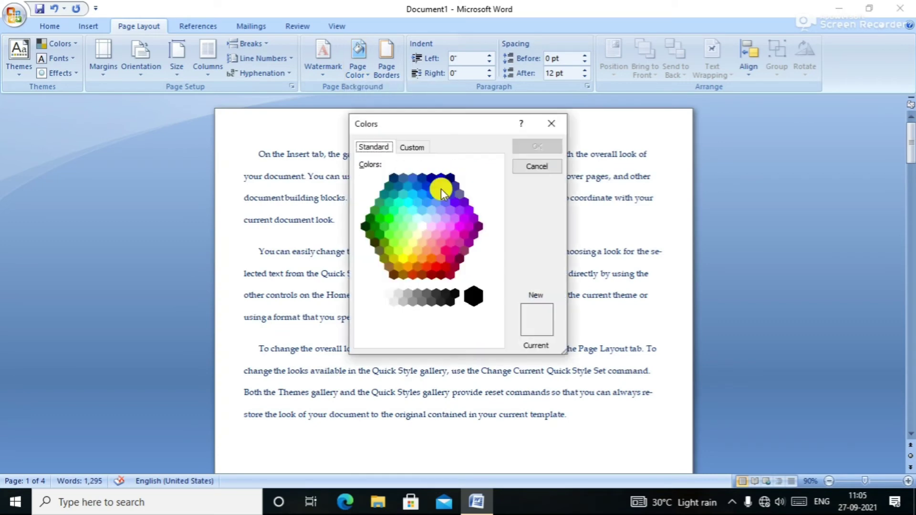
{"action": "left_click", "coordinate": [410, 148]}
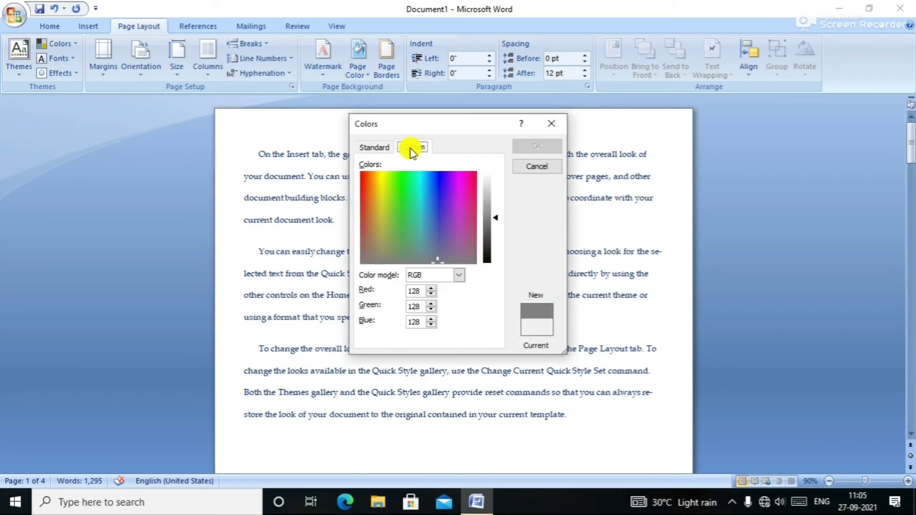
{"action": "left_click", "coordinate": [394, 200]}
{"action": "left_click", "coordinate": [434, 206]}
{"action": "left_click", "coordinate": [537, 148]}
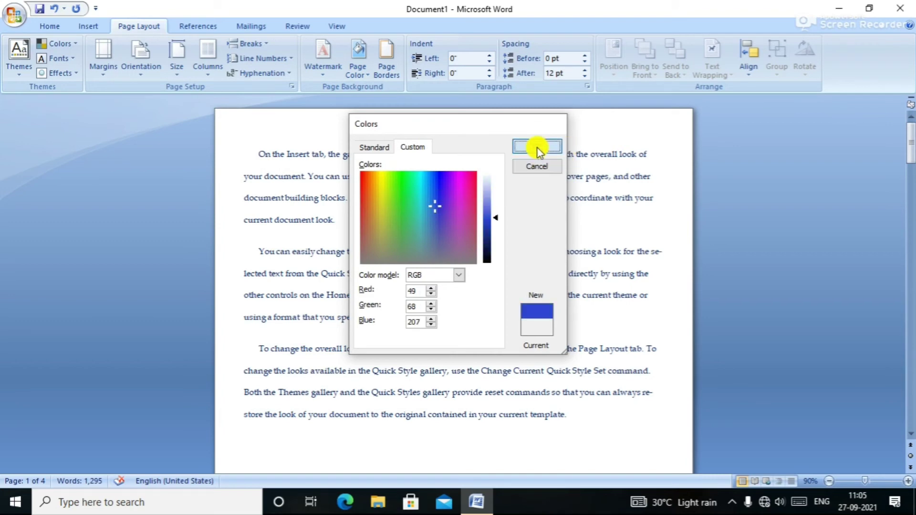
Step: Change the page color to the dark teal theme color
{"action": "left_click", "coordinate": [363, 79]}
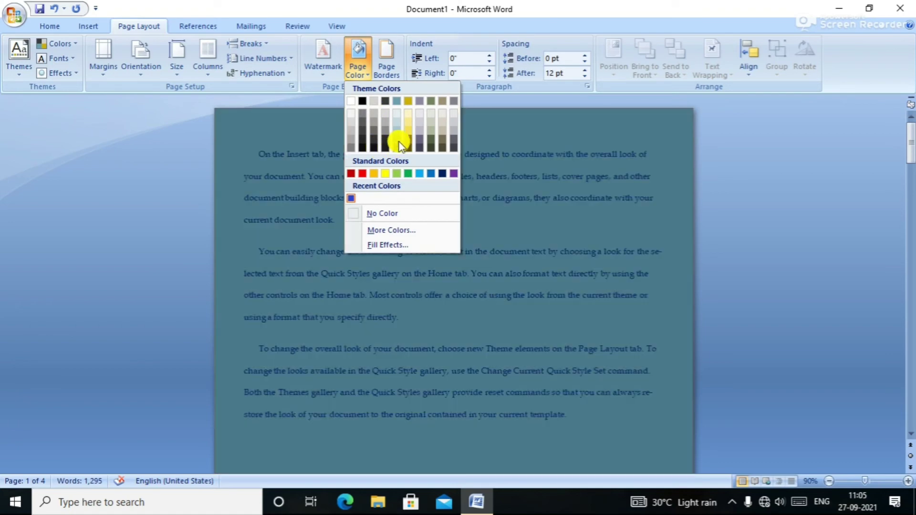
{"action": "left_click", "coordinate": [399, 137]}
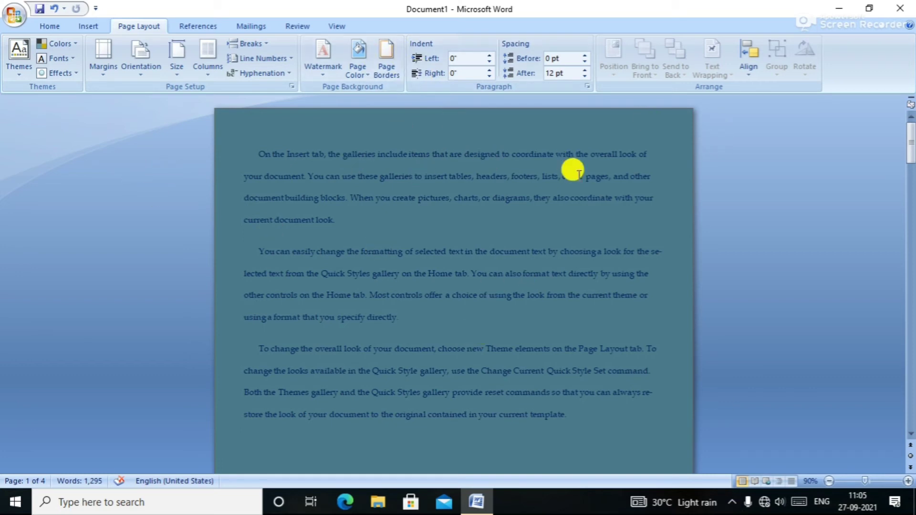
Step: Add an art page border of dark green pine trees to the whole document and check it on the page
{"action": "left_click", "coordinate": [388, 71]}
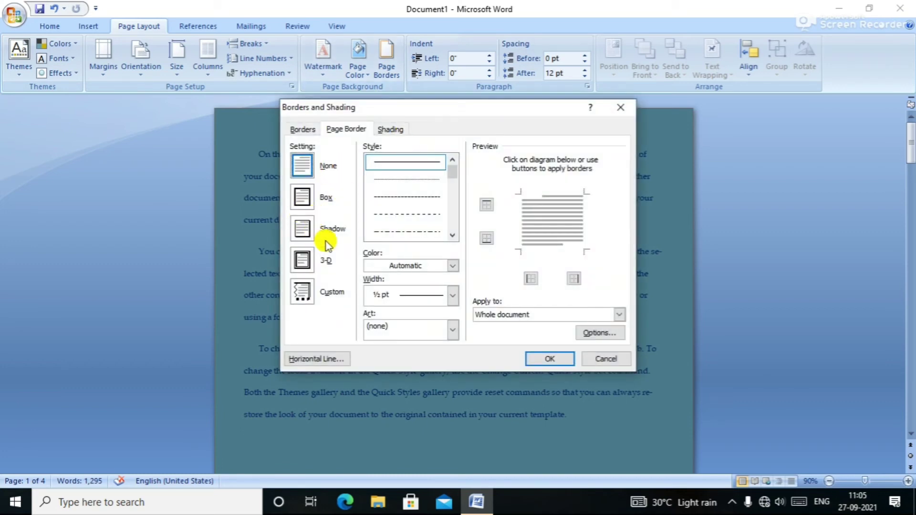
{"action": "left_click", "coordinate": [302, 292]}
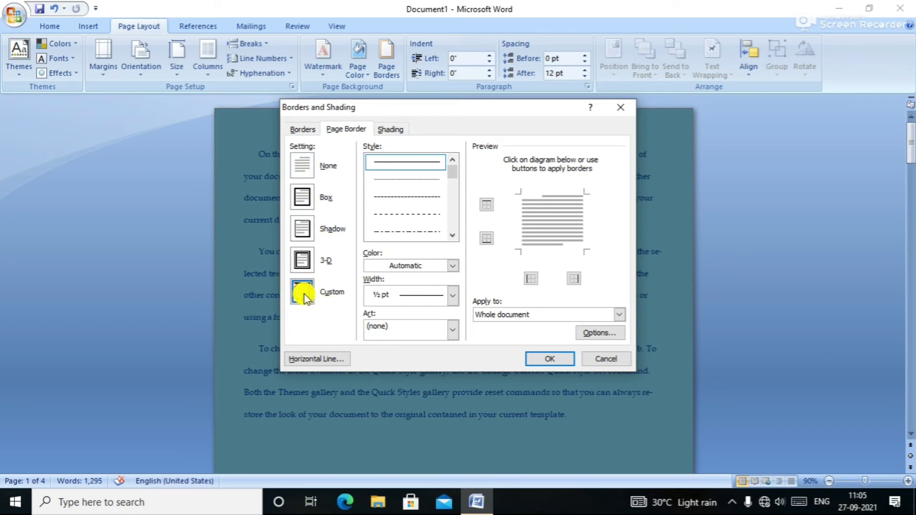
{"action": "left_click", "coordinate": [451, 265]}
{"action": "left_click", "coordinate": [452, 265]}
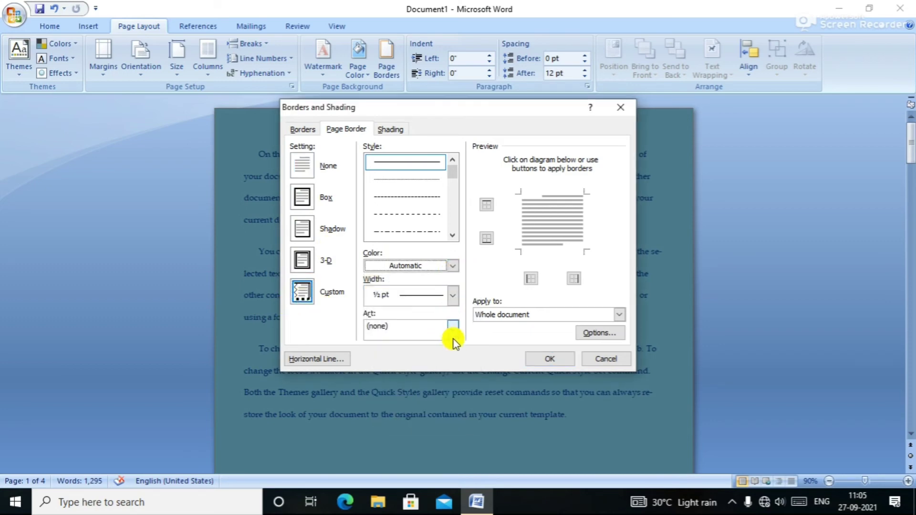
{"action": "left_click", "coordinate": [450, 333]}
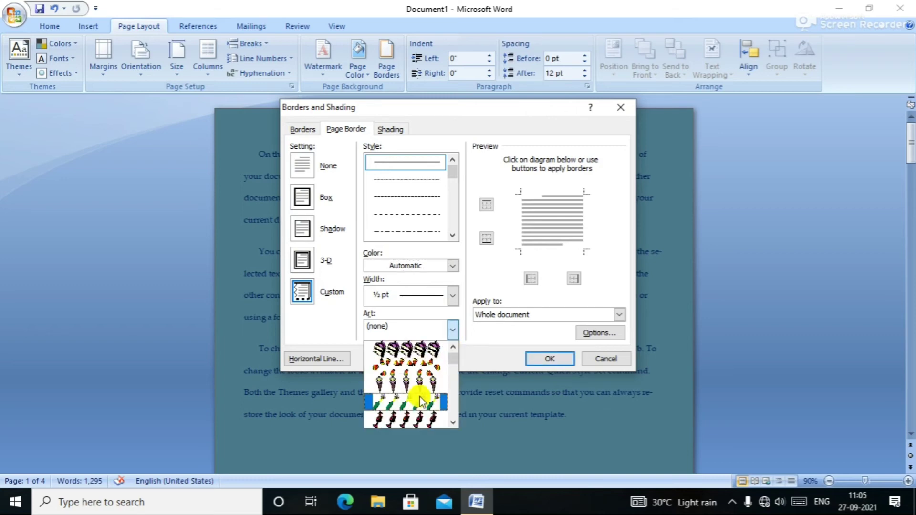
{"action": "scroll", "coordinate": [417, 399], "scroll_direction": "down", "scroll_amount": 2}
{"action": "scroll", "coordinate": [415, 398], "scroll_direction": "down", "scroll_amount": 1}
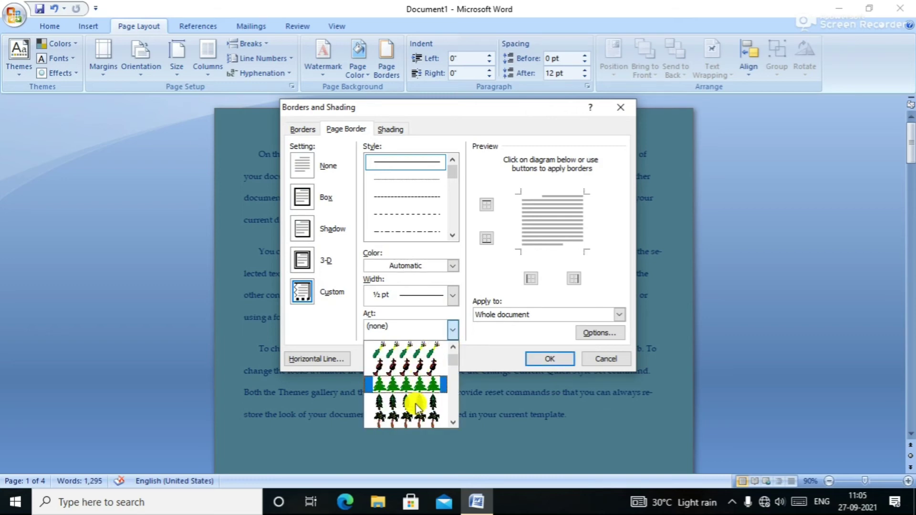
{"action": "left_click", "coordinate": [415, 400]}
{"action": "left_click", "coordinate": [540, 359]}
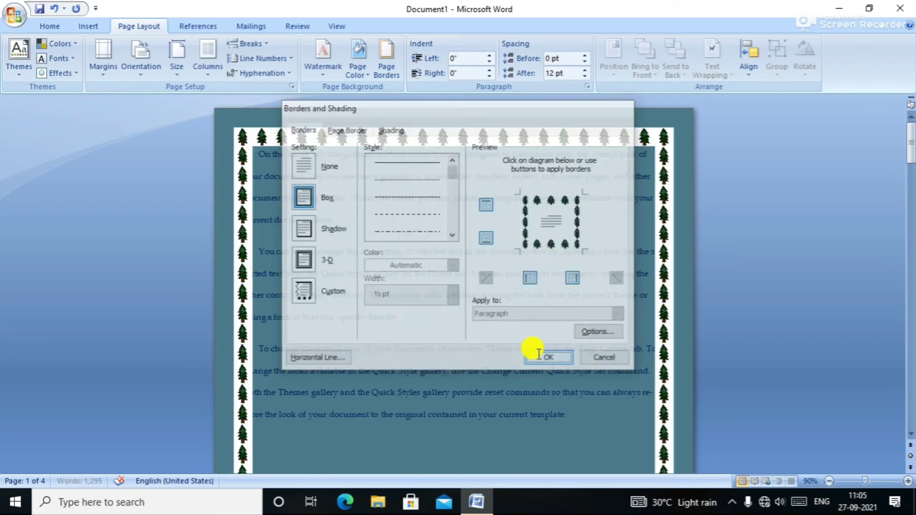
{"action": "scroll", "coordinate": [507, 251], "scroll_direction": "down", "scroll_amount": 4}
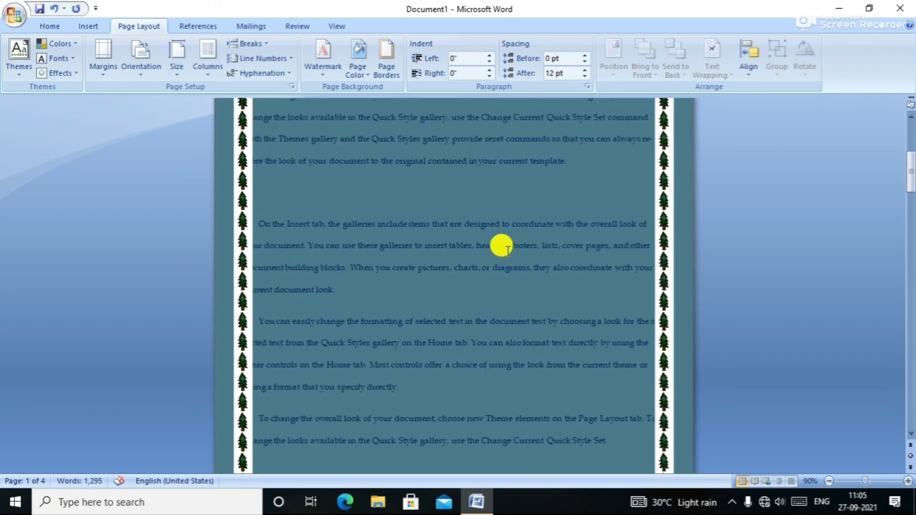
{"action": "scroll", "coordinate": [507, 251], "scroll_direction": "up", "scroll_amount": 5}
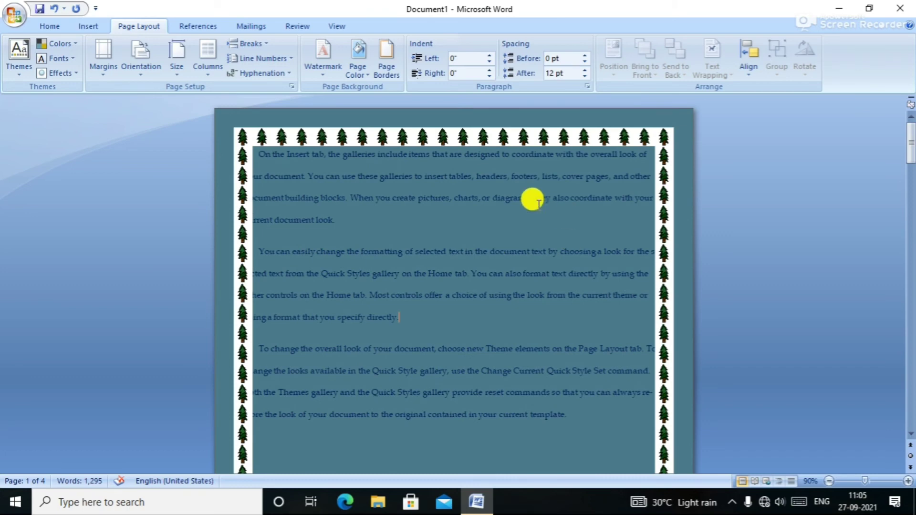
Step: Replace the page border art with the yellow figure pattern at 21 pt for the whole document and check it
{"action": "left_click", "coordinate": [395, 79]}
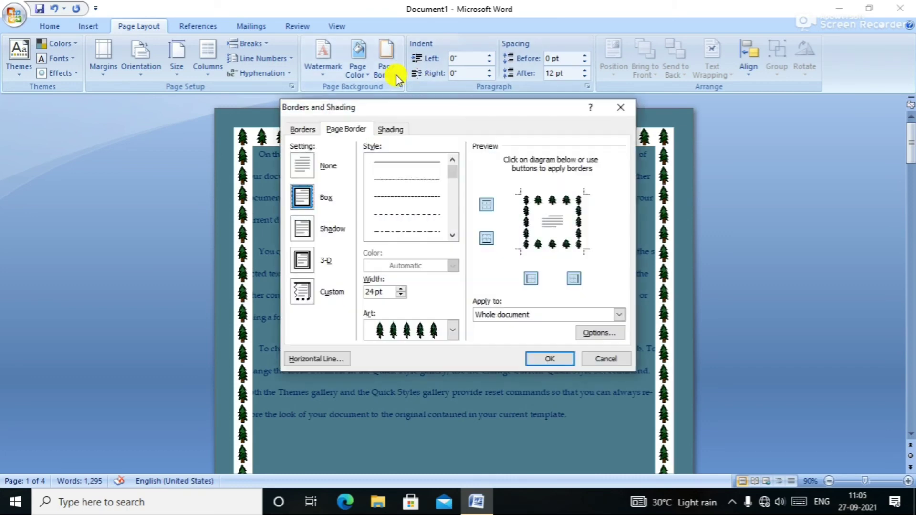
{"action": "left_click", "coordinate": [450, 328]}
{"action": "scroll", "coordinate": [430, 381], "scroll_direction": "down", "scroll_amount": 1}
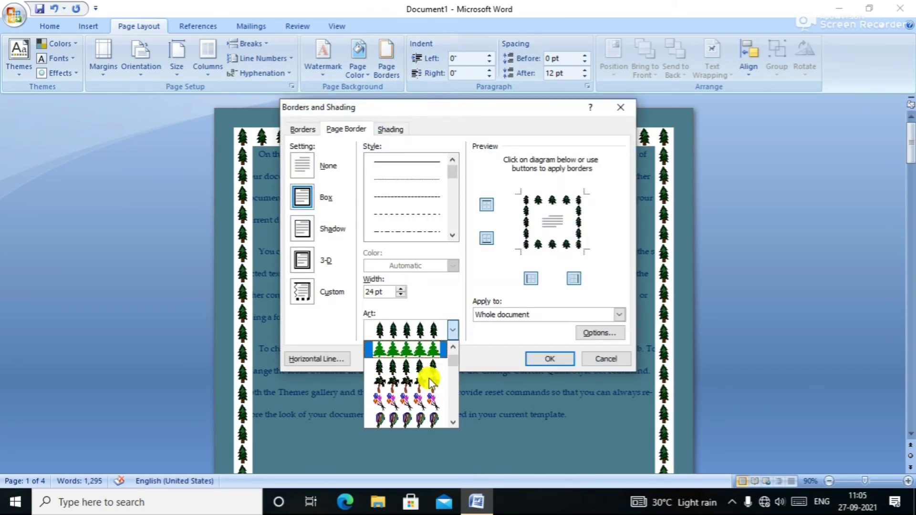
{"action": "scroll", "coordinate": [431, 382], "scroll_direction": "down", "scroll_amount": 4}
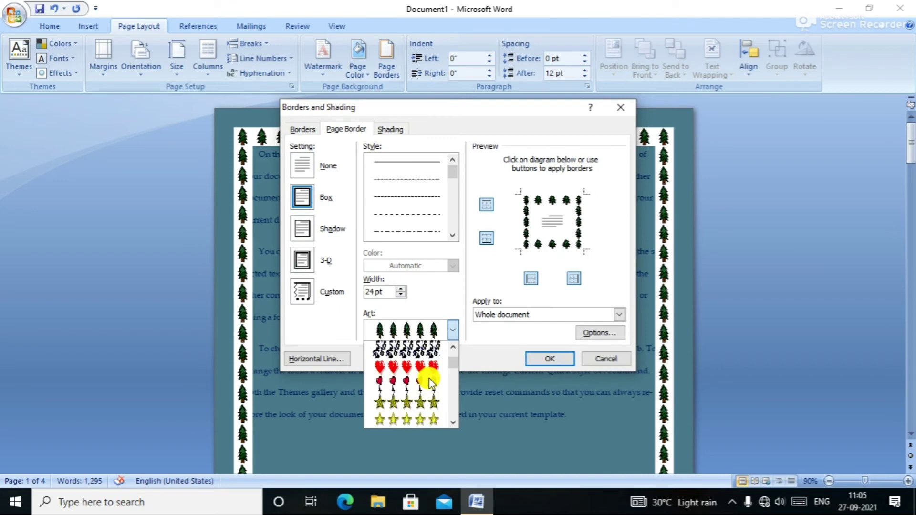
{"action": "scroll", "coordinate": [431, 384], "scroll_direction": "down", "scroll_amount": 6}
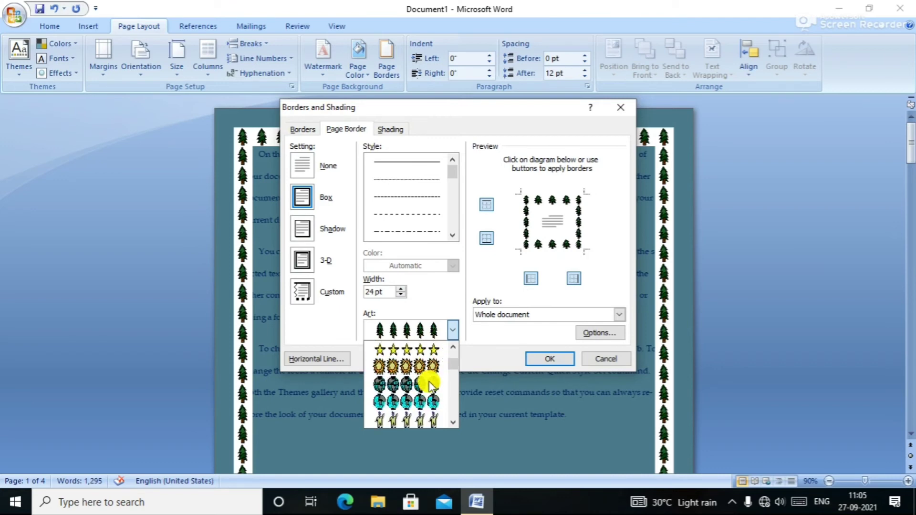
{"action": "left_click", "coordinate": [428, 403]}
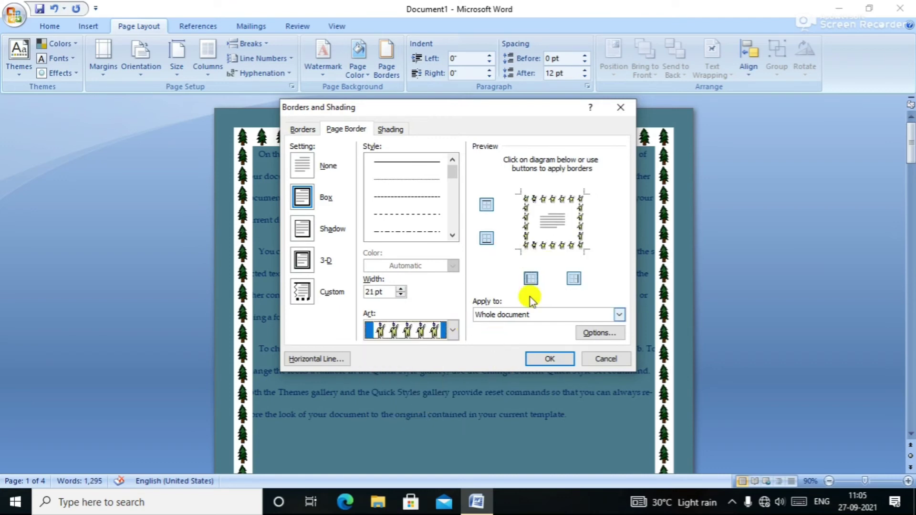
{"action": "left_click", "coordinate": [545, 363]}
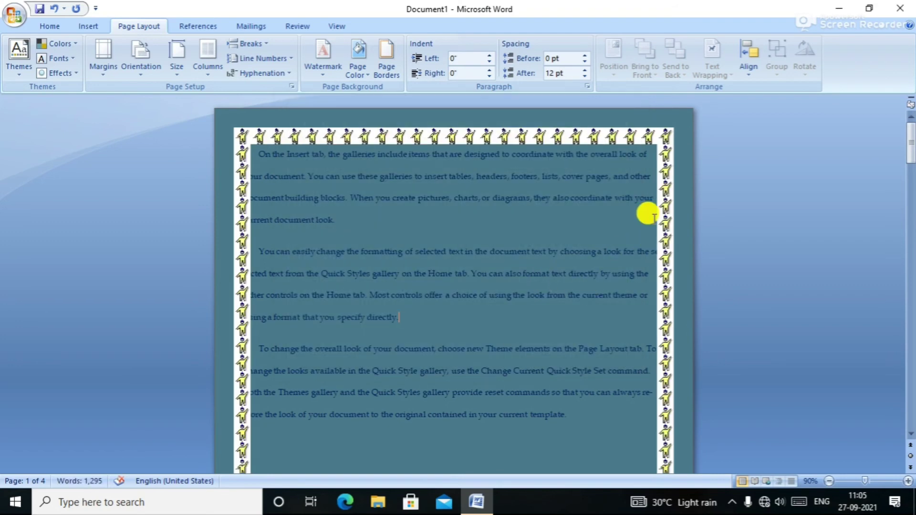
{"action": "scroll", "coordinate": [415, 241], "scroll_direction": "down", "scroll_amount": 3}
{"action": "scroll", "coordinate": [410, 241], "scroll_direction": "up", "scroll_amount": 3}
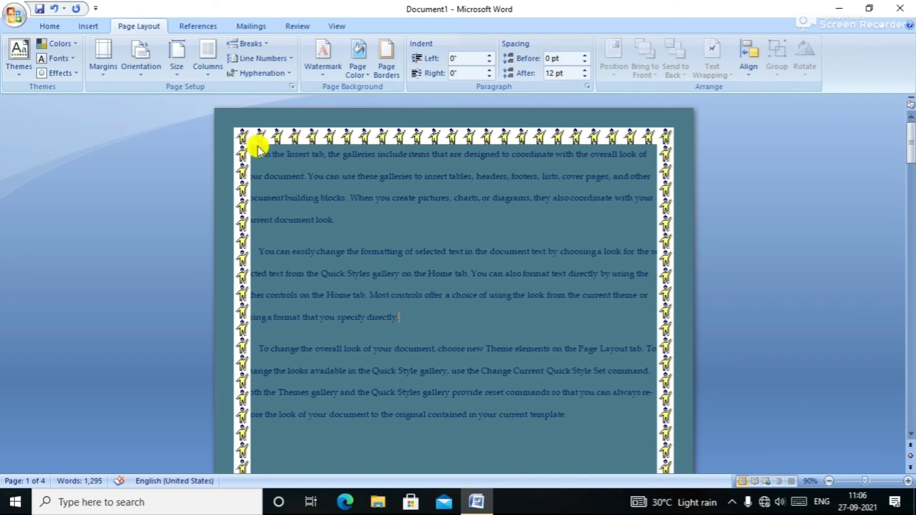
Step: Select the first paragraph and set its left indent to 0.3"
{"action": "left_click_drag", "start_coordinate": [257, 155], "coordinate": [683, 221]}
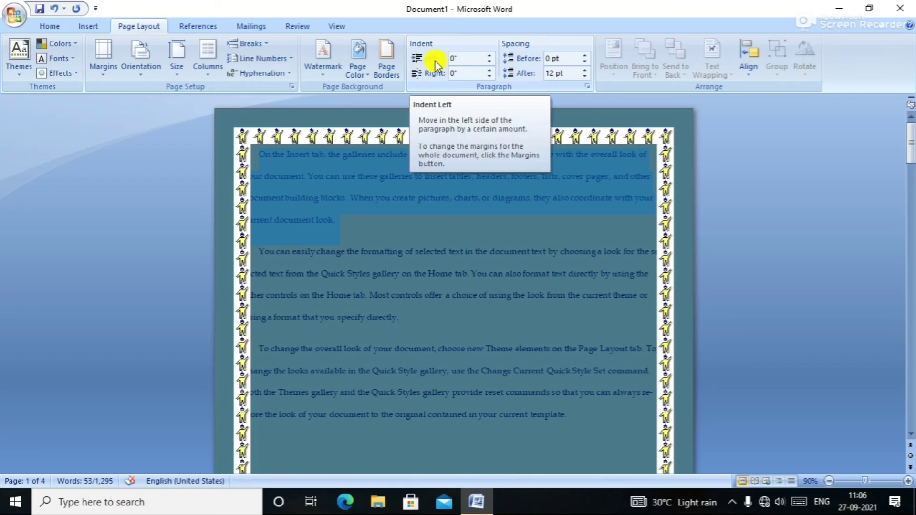
{"action": "left_click", "coordinate": [489, 55]}
{"action": "left_click", "coordinate": [489, 55]}
{"action": "left_click", "coordinate": [489, 55]}
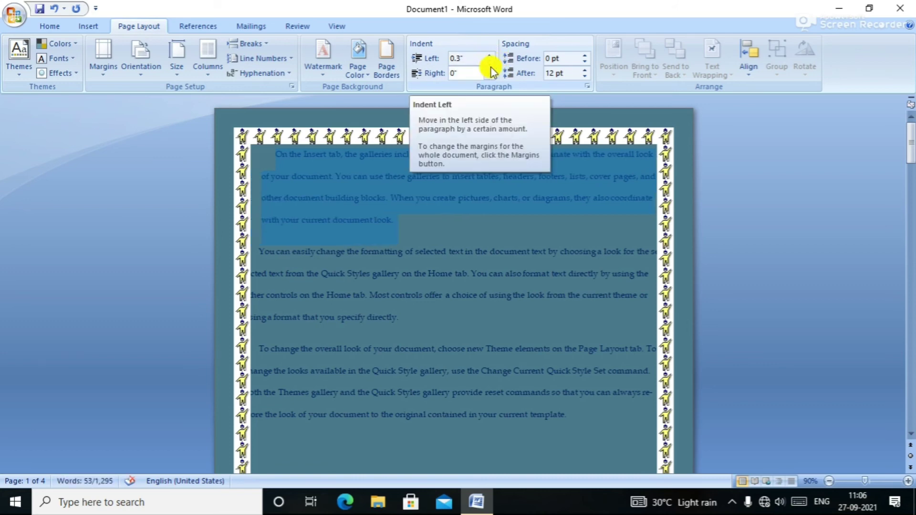
Step: Lower the selected paragraph's left indent to -0.3"
{"action": "left_click", "coordinate": [488, 62]}
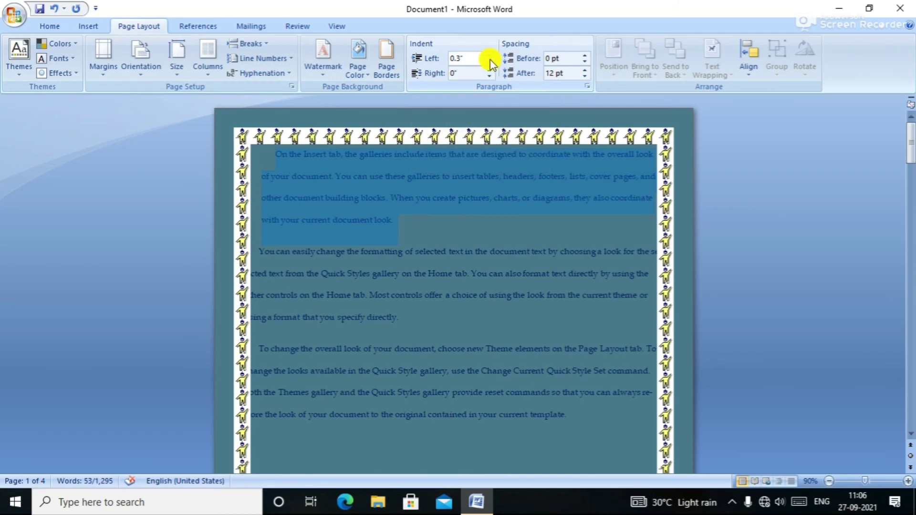
{"action": "left_click", "coordinate": [488, 62]}
{"action": "left_click", "coordinate": [489, 62]}
{"action": "left_click", "coordinate": [489, 62]}
{"action": "left_click", "coordinate": [489, 62]}
{"action": "left_click", "coordinate": [488, 61]}
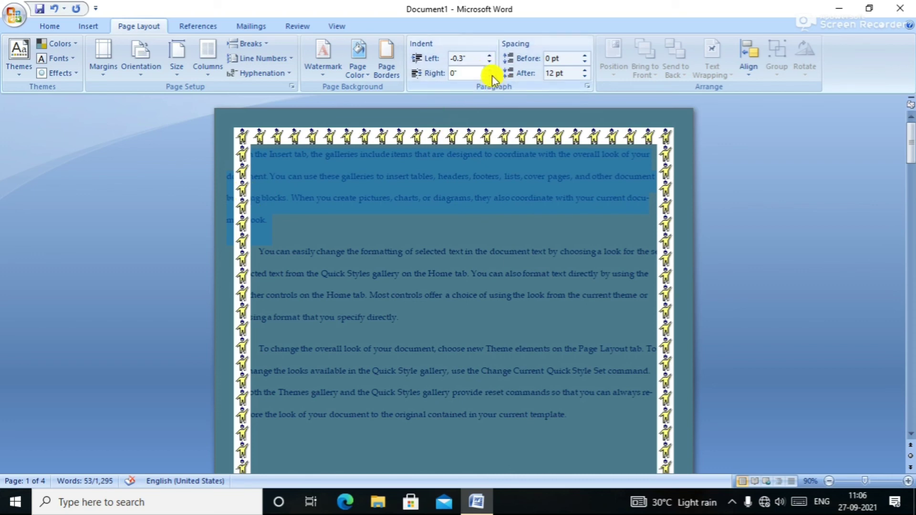
Step: Reset the first paragraph's left indent to 0"
{"action": "left_click", "coordinate": [488, 55]}
{"action": "left_click", "coordinate": [488, 56]}
{"action": "left_click", "coordinate": [488, 55]}
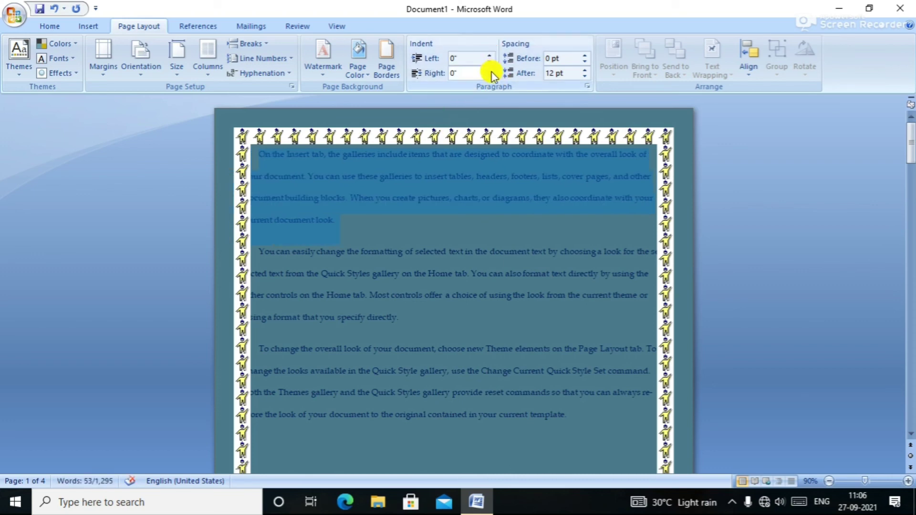
Step: Lower the first paragraph's right indent to -1.2"
{"action": "left_click", "coordinate": [489, 76]}
{"action": "left_click", "coordinate": [489, 77]}
{"action": "left_click", "coordinate": [490, 77]}
{"action": "left_click", "coordinate": [490, 77]}
{"action": "left_click", "coordinate": [490, 77]}
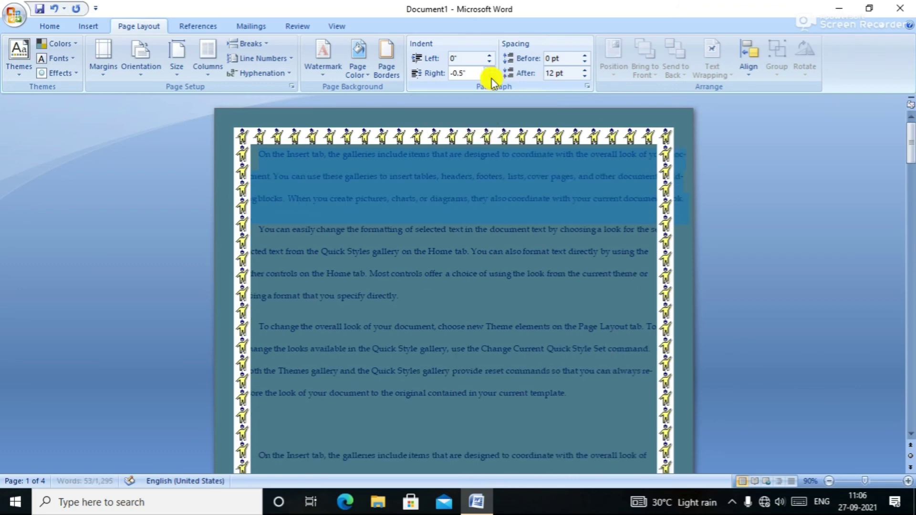
{"action": "left_click", "coordinate": [491, 77]}
{"action": "left_click", "coordinate": [490, 78]}
{"action": "left_click", "coordinate": [490, 77]}
{"action": "left_click", "coordinate": [490, 77]}
{"action": "left_click", "coordinate": [490, 77]}
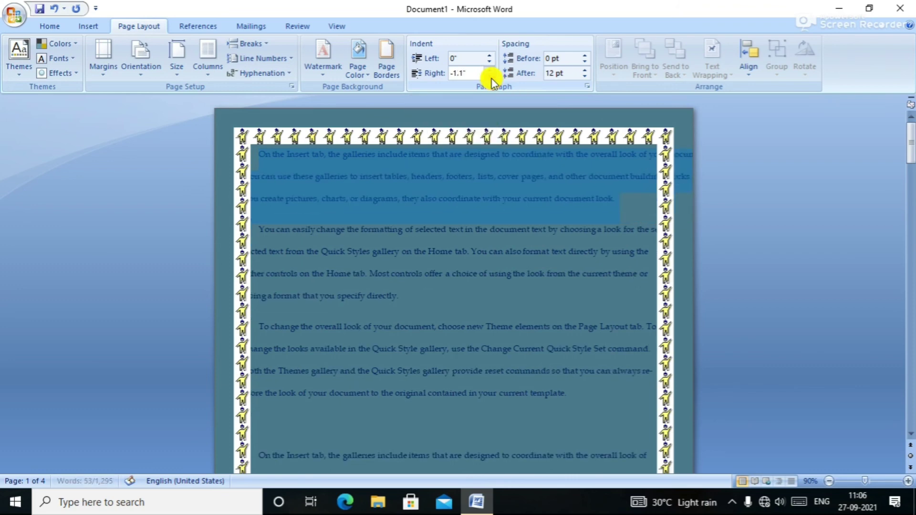
{"action": "left_click", "coordinate": [490, 77]}
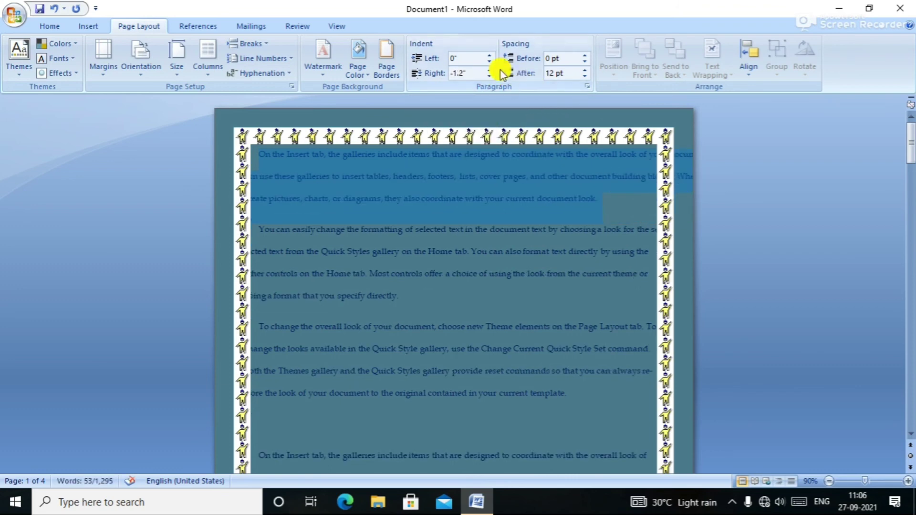
Step: Return the first paragraph's right indent to 0"
{"action": "left_click", "coordinate": [491, 70]}
{"action": "left_click", "coordinate": [491, 69]}
{"action": "left_click", "coordinate": [492, 70]}
{"action": "left_click", "coordinate": [491, 69]}
{"action": "left_click", "coordinate": [491, 69]}
{"action": "left_click", "coordinate": [491, 69]}
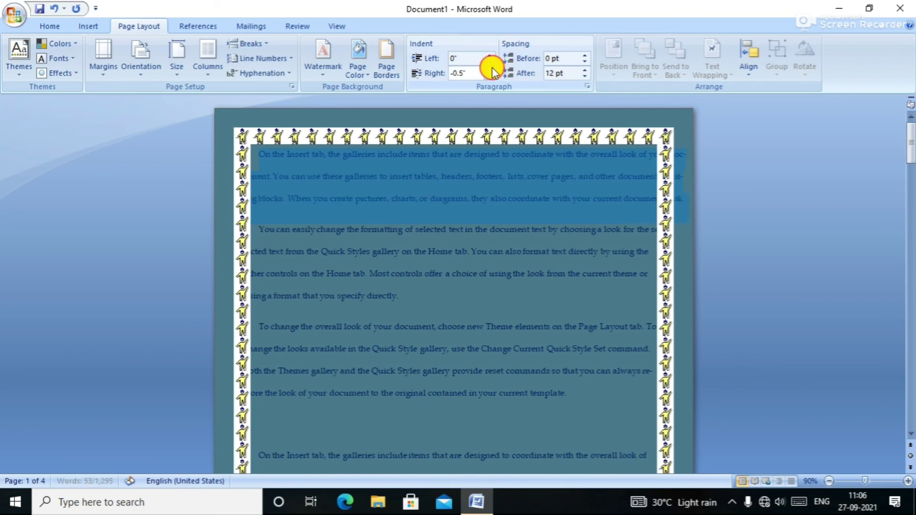
{"action": "left_click", "coordinate": [492, 69]}
{"action": "left_click", "coordinate": [491, 69]}
{"action": "left_click", "coordinate": [492, 69]}
{"action": "left_click", "coordinate": [491, 69]}
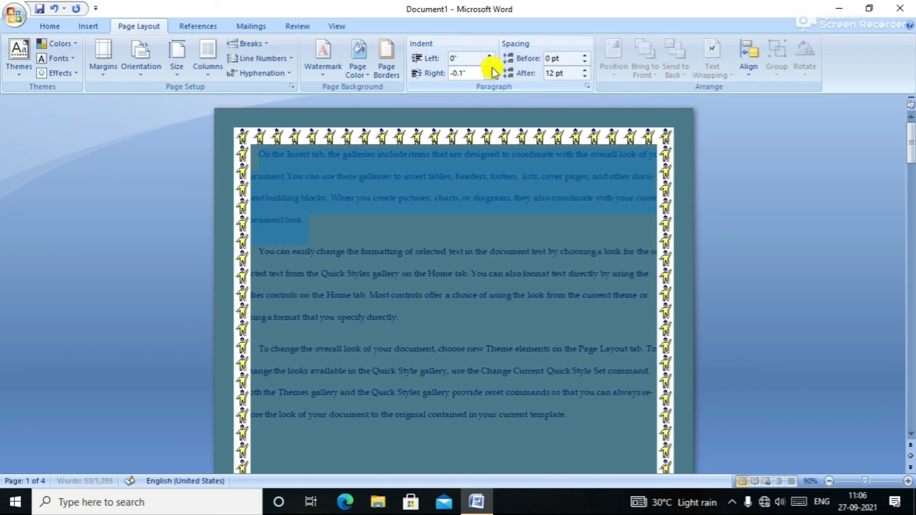
{"action": "left_click", "coordinate": [491, 69]}
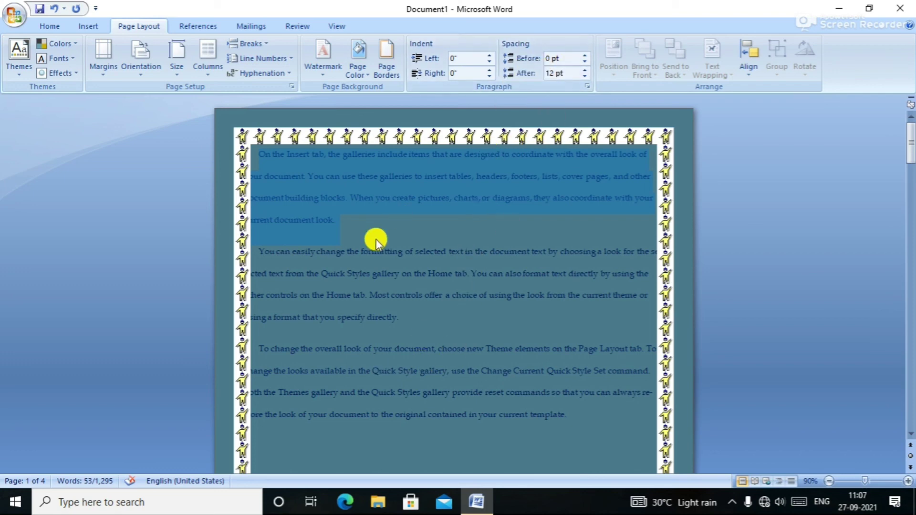
Step: Set the spacing before the first paragraph to 30 pt
{"action": "left_click", "coordinate": [584, 55]}
{"action": "left_click", "coordinate": [585, 54]}
{"action": "left_click", "coordinate": [584, 55]}
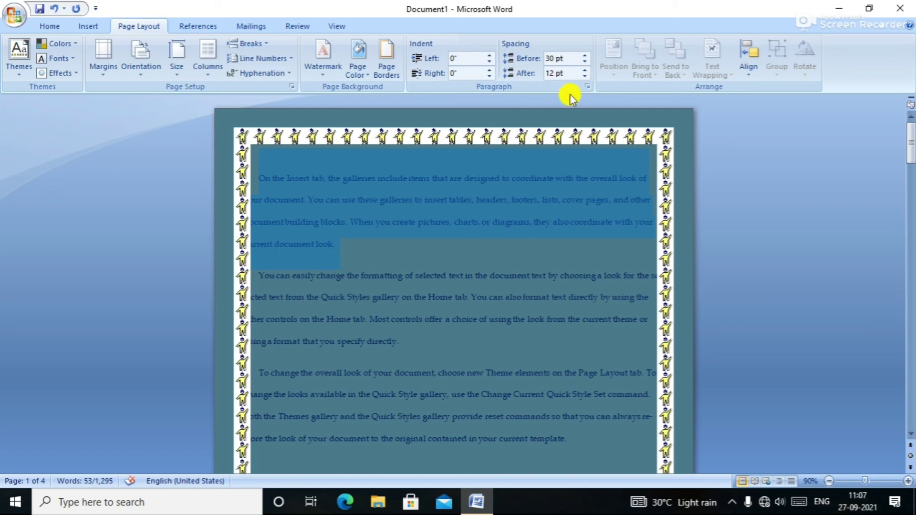
Step: Set the spacing after the first paragraph to 48 pt and deselect the text
{"action": "left_click", "coordinate": [584, 70]}
{"action": "left_click", "coordinate": [585, 70]}
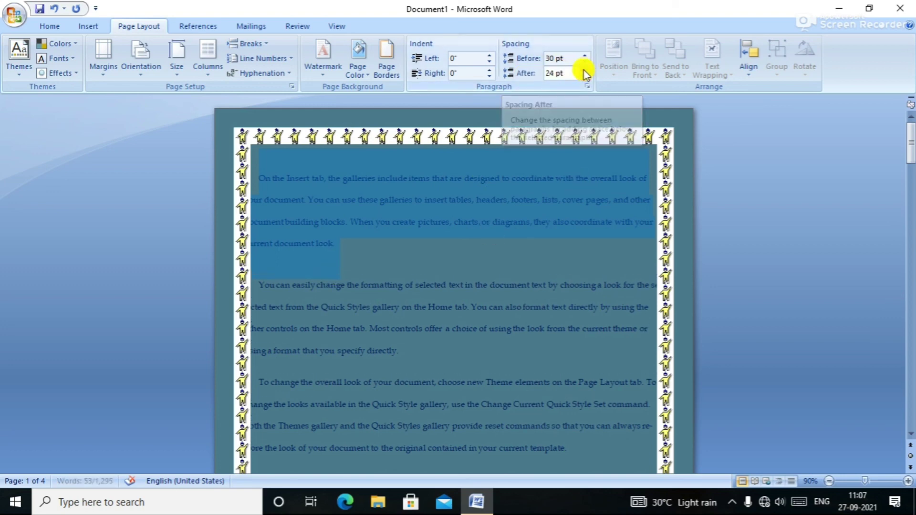
{"action": "left_click", "coordinate": [584, 70]}
{"action": "left_click", "coordinate": [585, 70]}
{"action": "left_click", "coordinate": [584, 70]}
{"action": "left_click", "coordinate": [584, 69]}
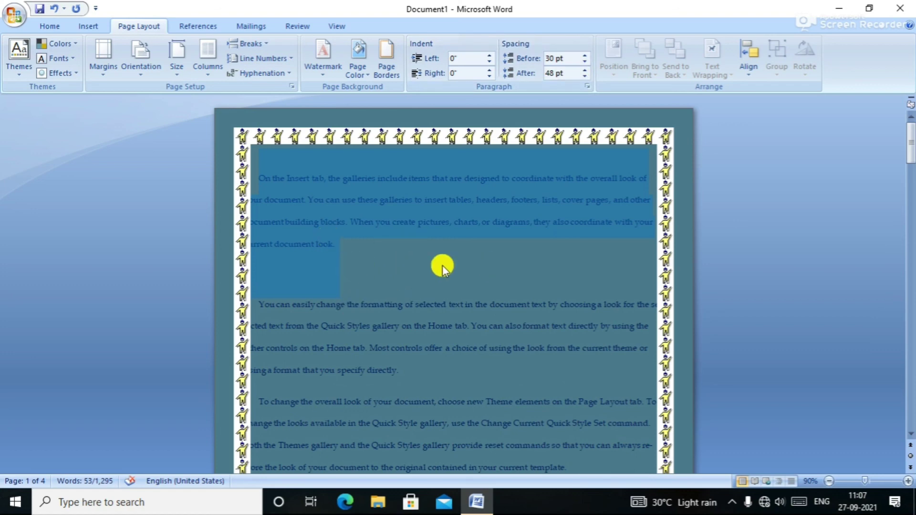
{"action": "left_click", "coordinate": [494, 246]}
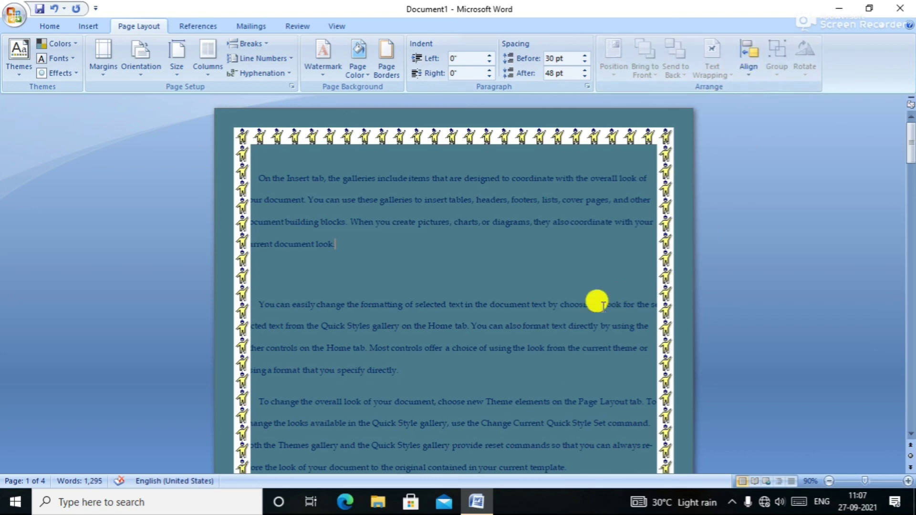
Step: Show the drawing gridlines over the page and turn them off again
{"action": "left_click", "coordinate": [748, 66]}
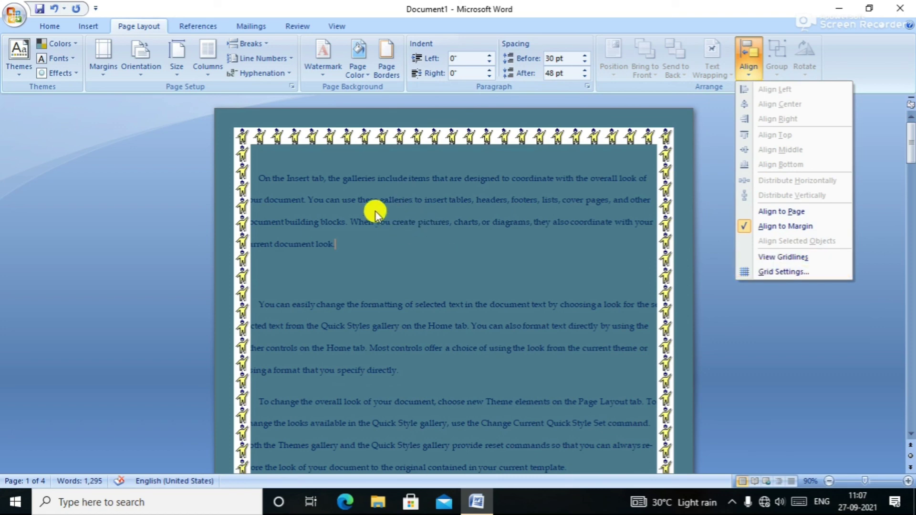
{"action": "left_click", "coordinate": [793, 258]}
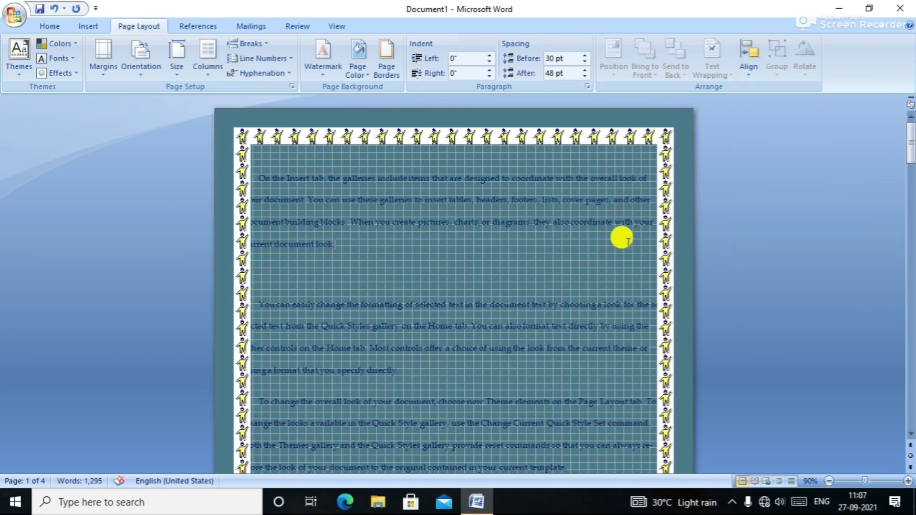
{"action": "left_click", "coordinate": [748, 59]}
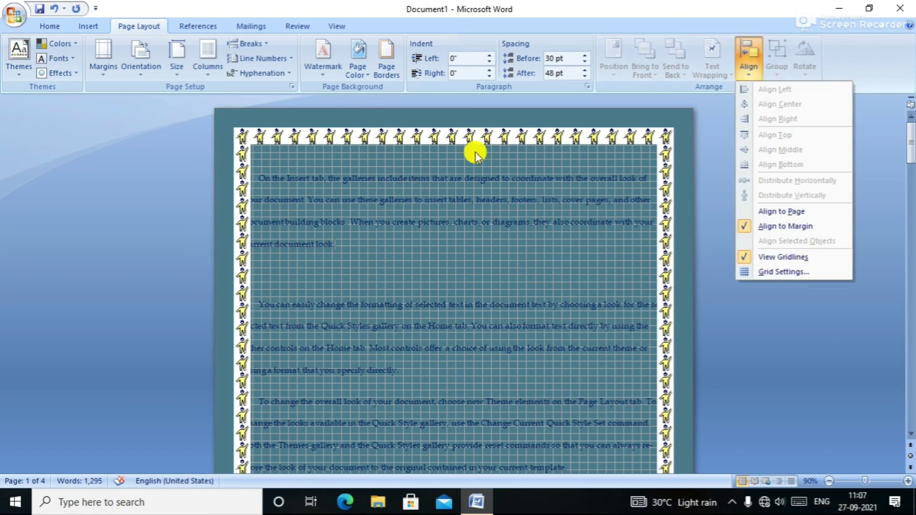
{"action": "left_click", "coordinate": [768, 258]}
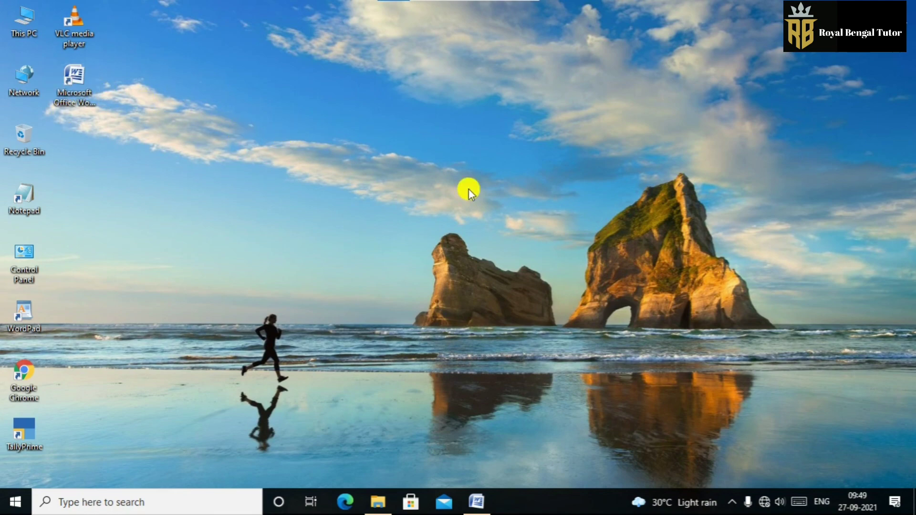
{"action": "right_click", "coordinate": [629, 125]}
{"action": "left_click", "coordinate": [691, 172]}
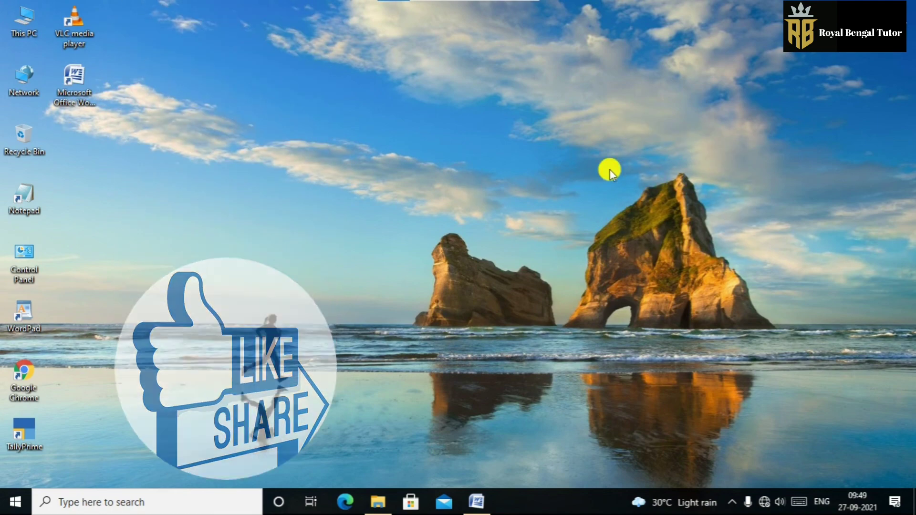